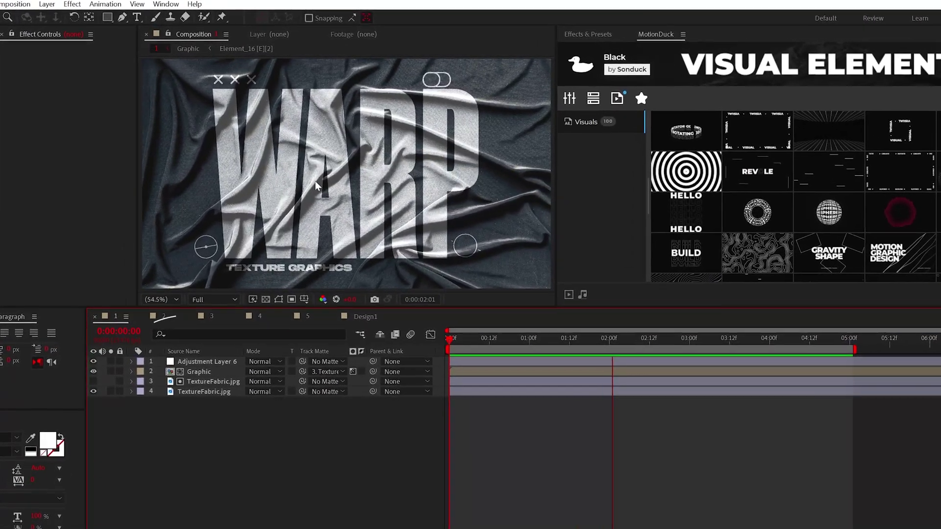
scroll(328, 214, "up", 4)
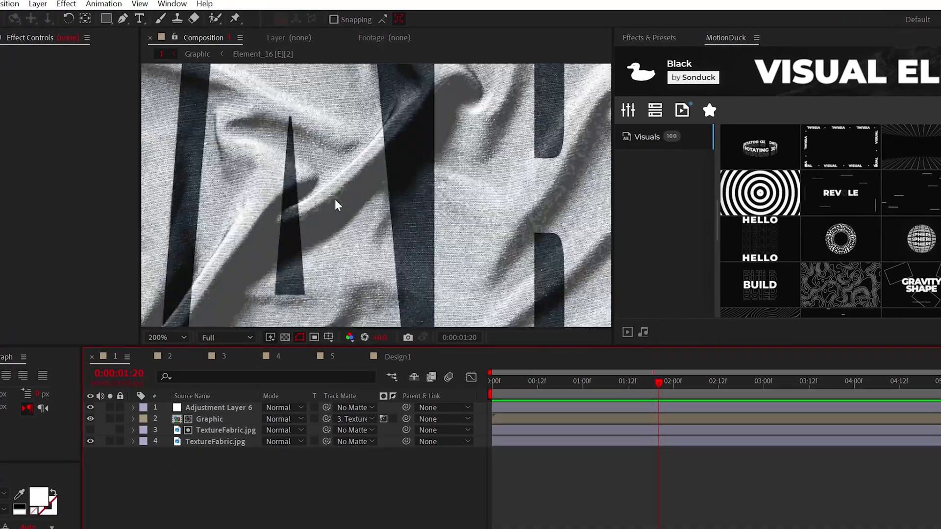
left_click(164, 410)
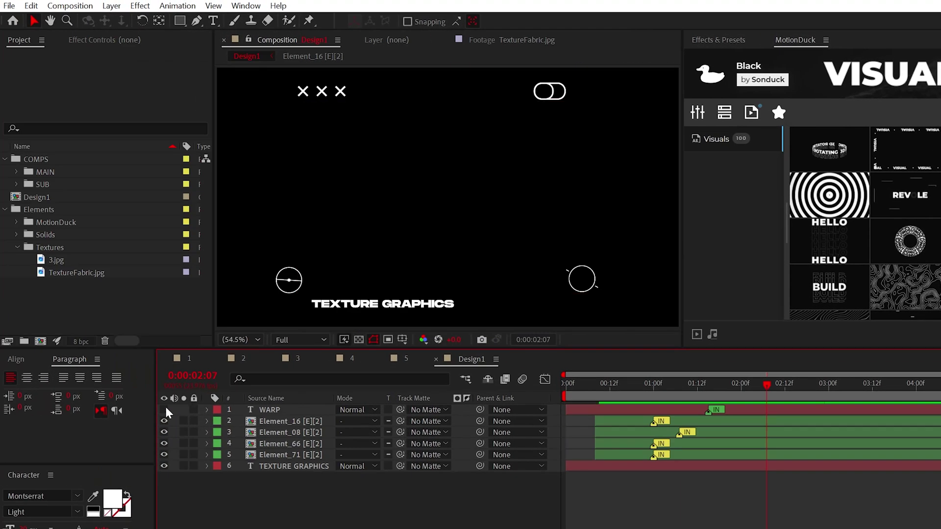
left_click(163, 410)
- Pre-compose all the layers in Design1 into a new composition named Graphics
key("ctrl+a")
left_click(111, 5)
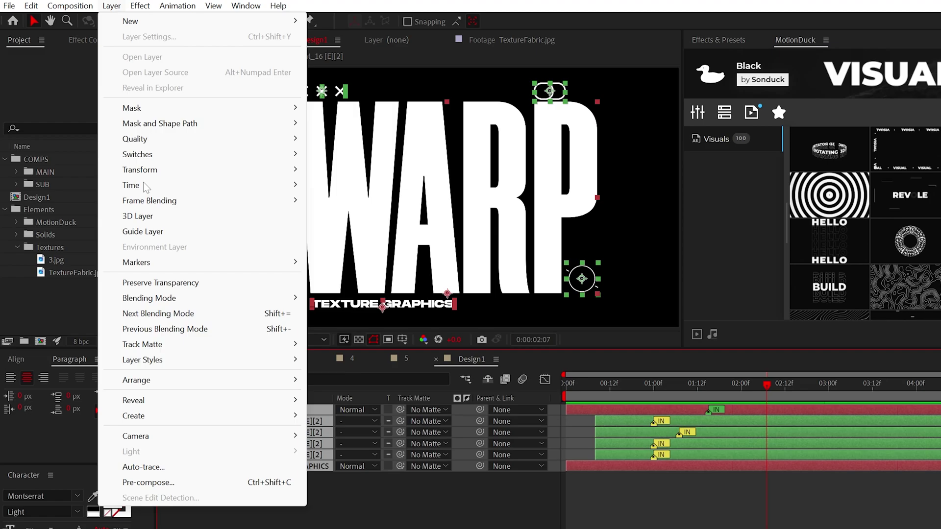
left_click(149, 482)
type("Graphics")
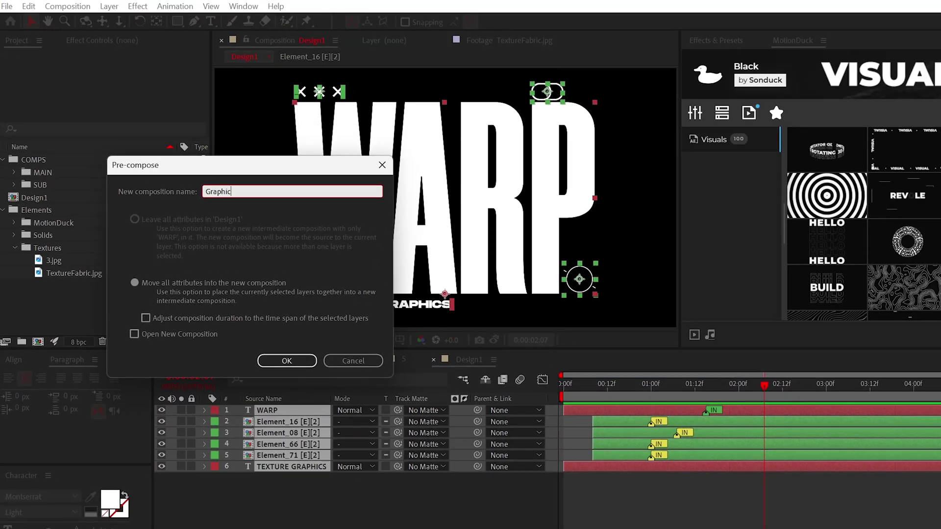
key("Return")
left_click(159, 410)
left_click(159, 410)
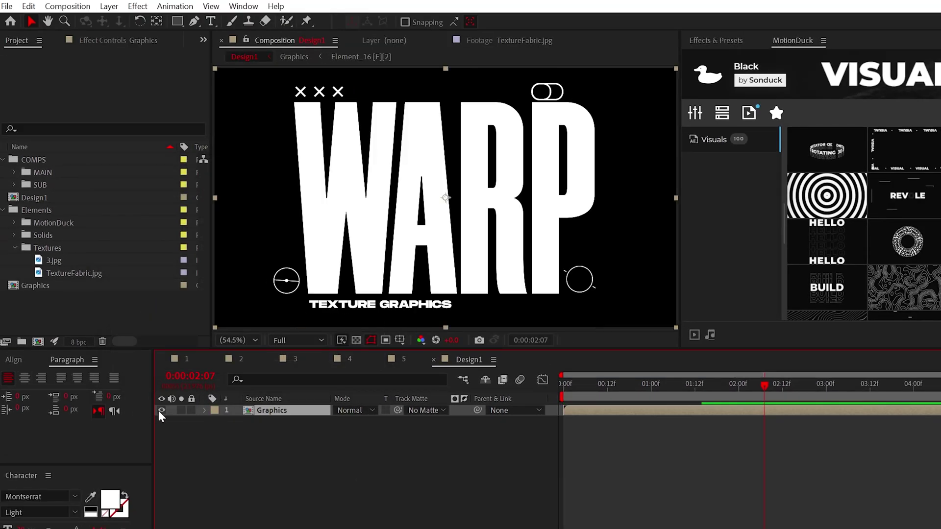
- Add TextureFabric.jpg beneath the Graphics layer, rotated 90° and scaled to cover the frame
double_click(75, 273)
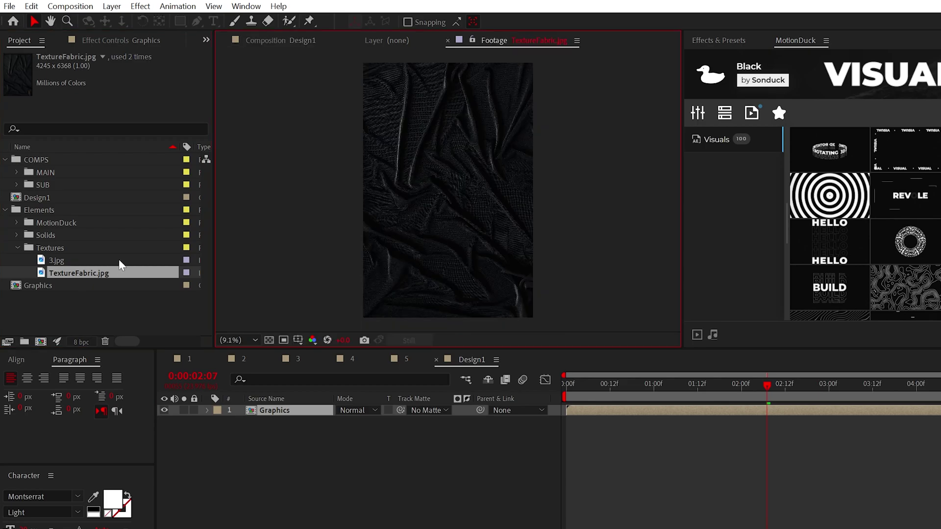
left_click_drag(114, 272, 283, 472)
type("r")
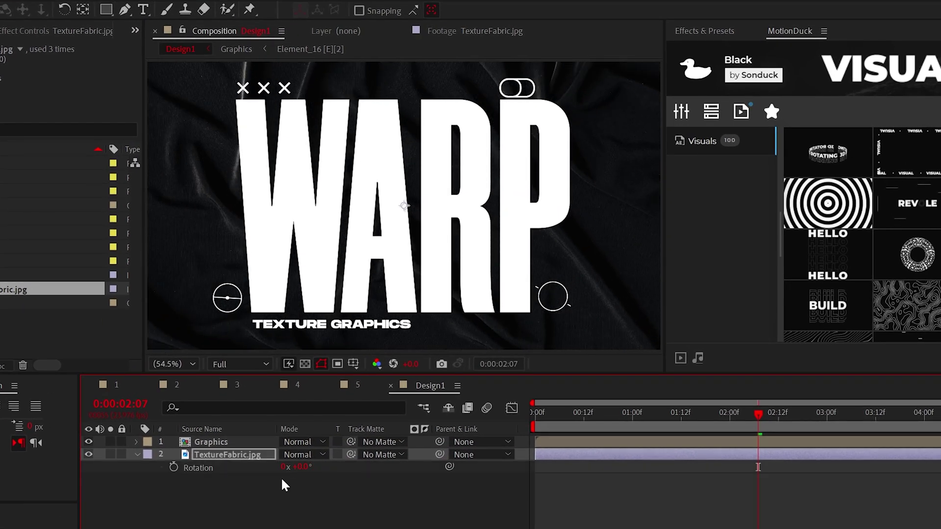
type("90")
key("Return")
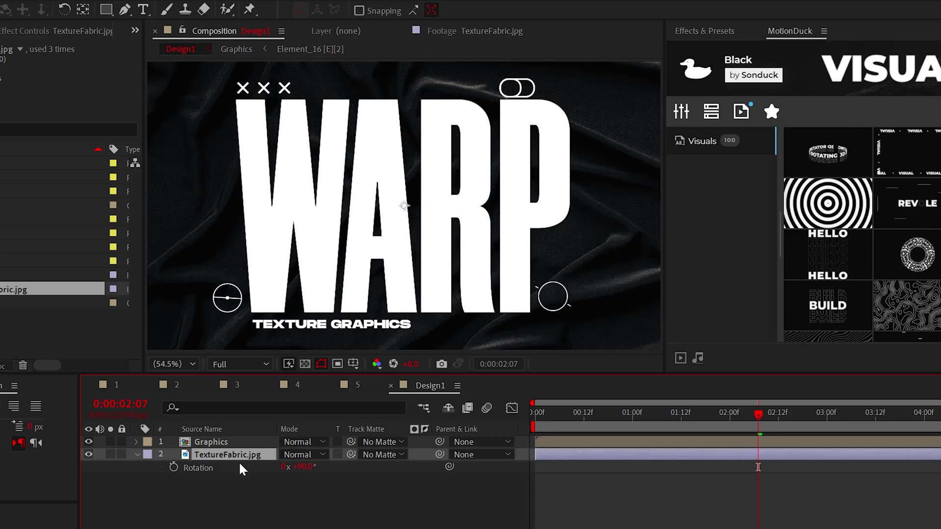
left_click_drag(300, 467, 282, 472)
key("s")
- Duplicate the TextureFabric.jpg layer in Design1
left_click(215, 456)
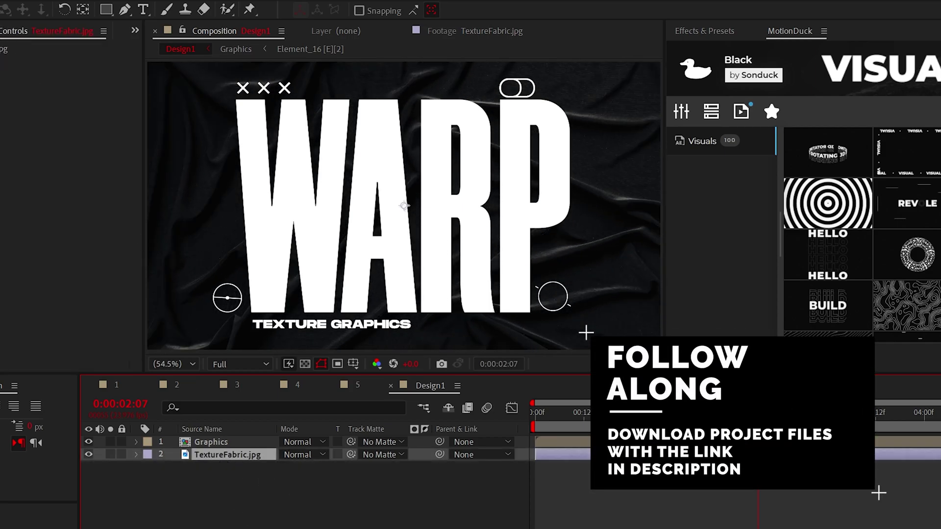
left_click(33, 6)
left_click(106, 224)
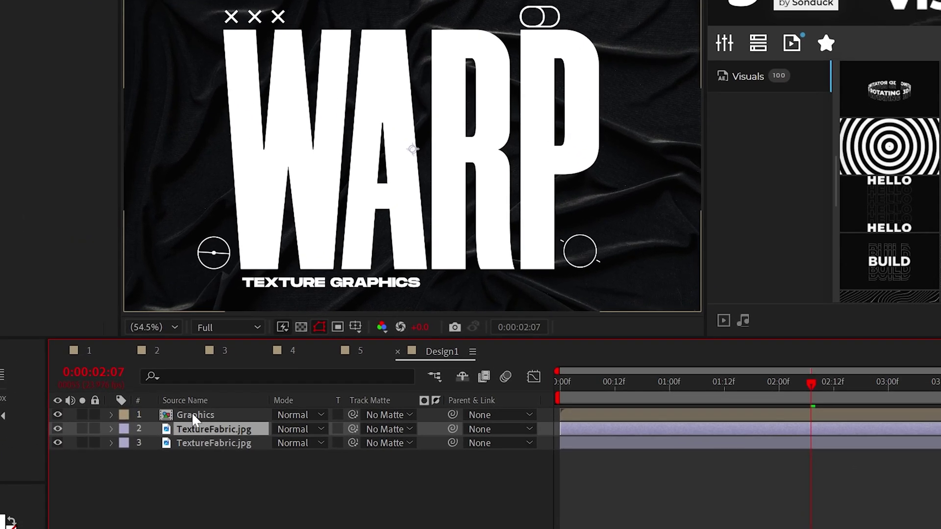
- Set the upper TextureFabric.jpg layer as the track matte of Graphics and switch it to Luma Matte
left_click(194, 416)
left_click(378, 416)
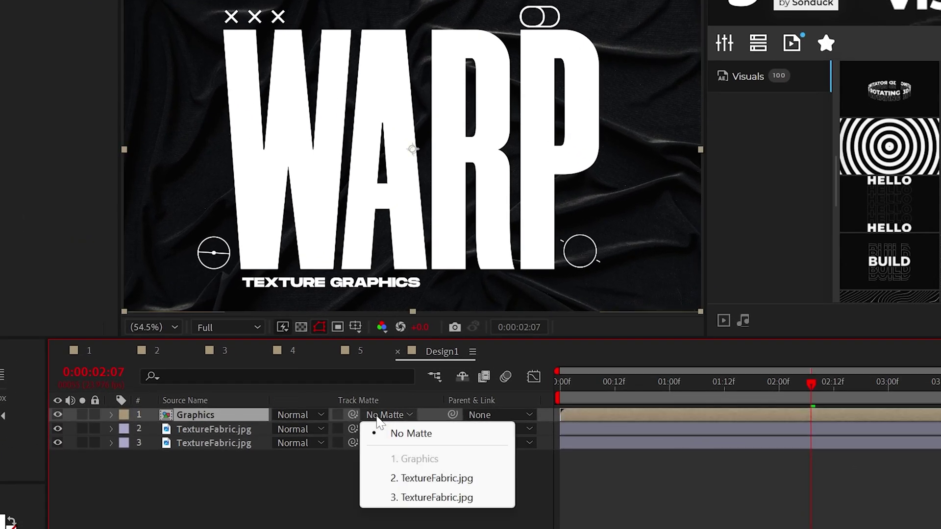
left_click(432, 479)
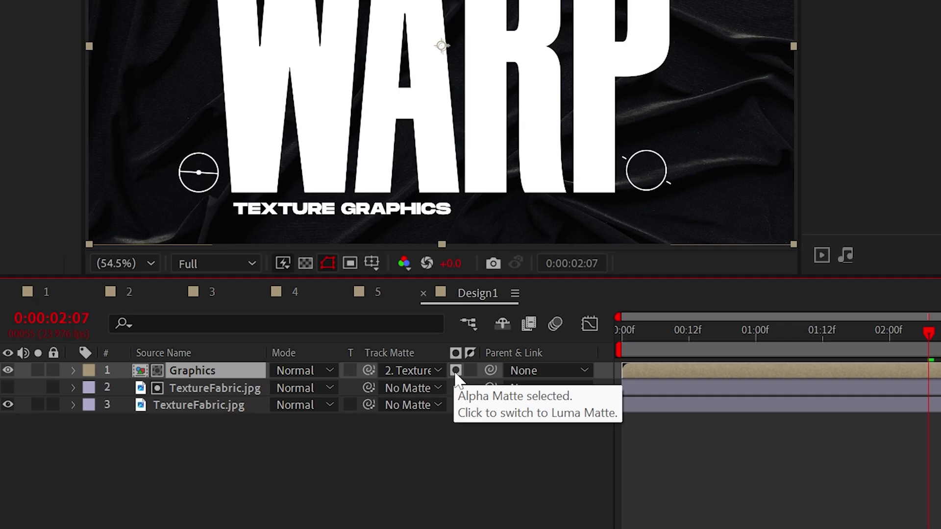
left_click(455, 371)
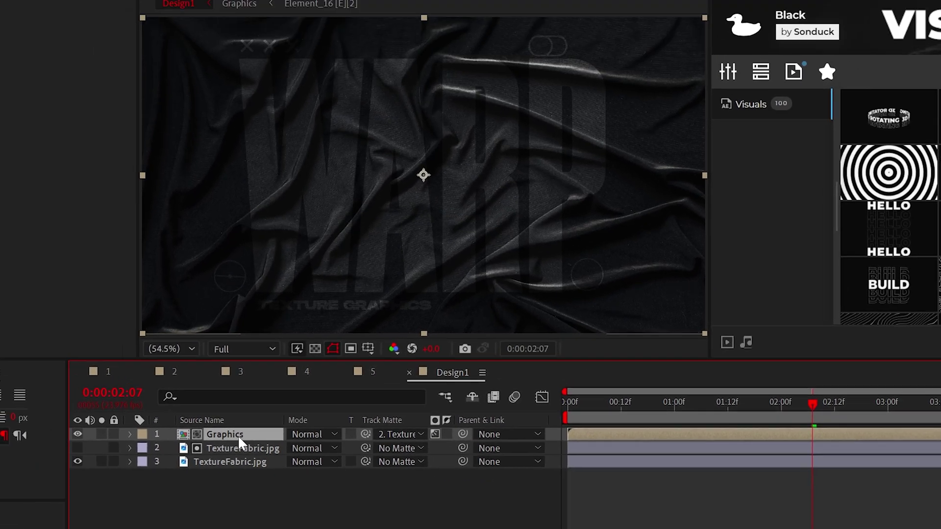
- Apply Curves to the matte TextureFabric.jpg layer and raise its RGB curve steeply to brighten the texture in the graphics
left_click(189, 393)
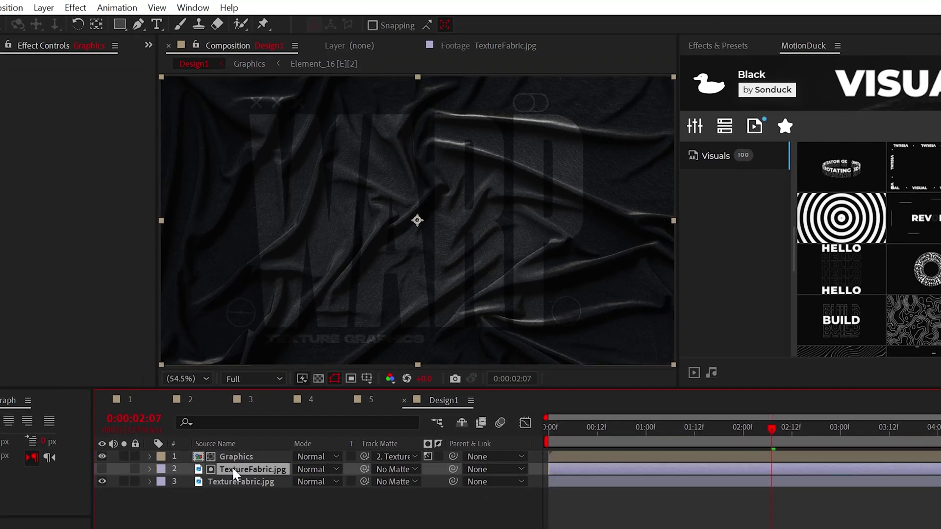
left_click(75, 8)
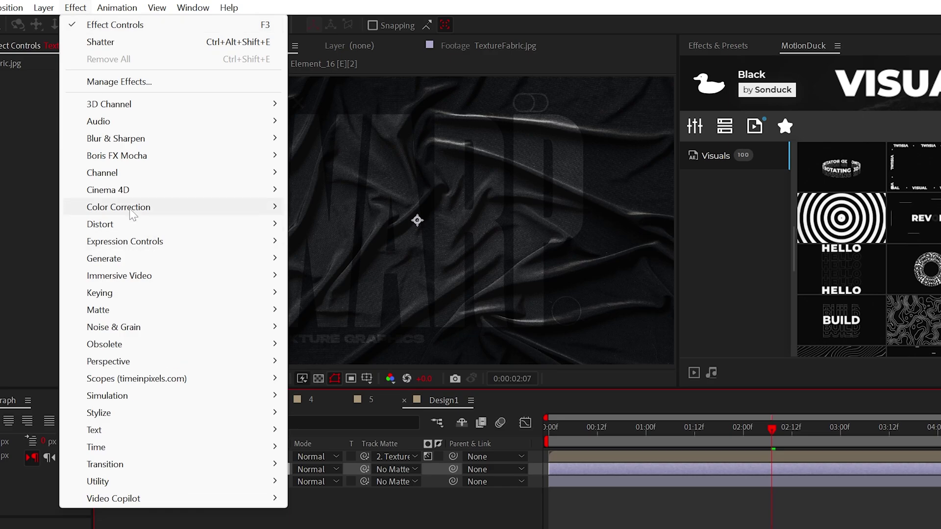
mouse_move(130, 210)
left_click(328, 516)
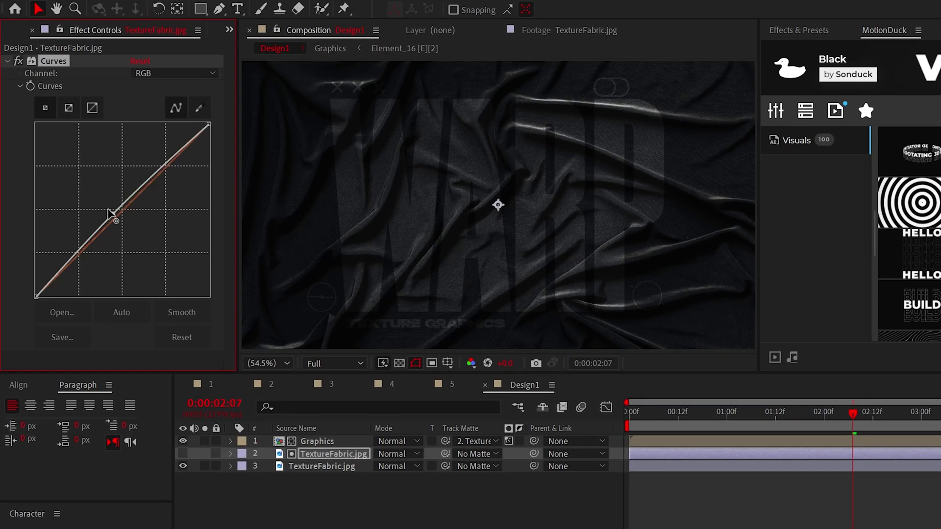
left_click_drag(106, 198, 60, 178)
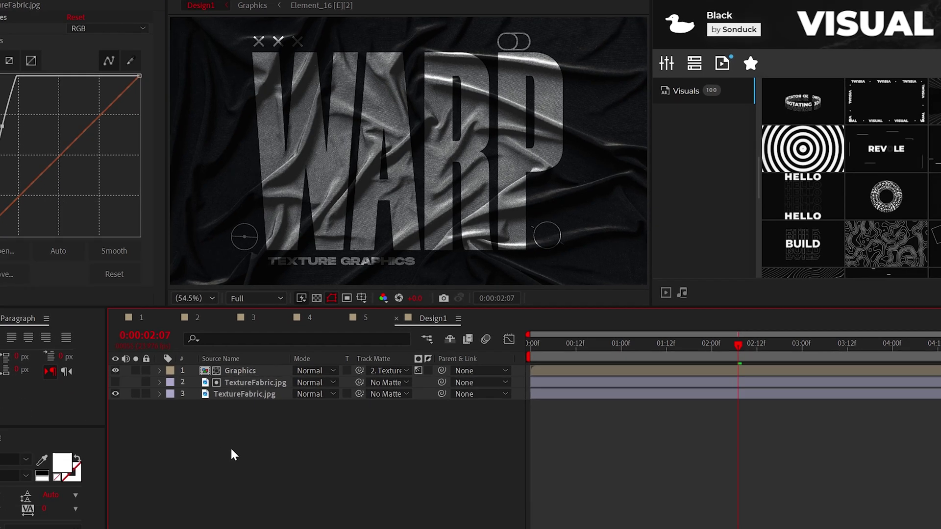
- Create an adjustment layer above everything and brighten the whole design with a Curves effect by raising the RGB curve
right_click(276, 497)
mouse_move(311, 507)
left_click(377, 511)
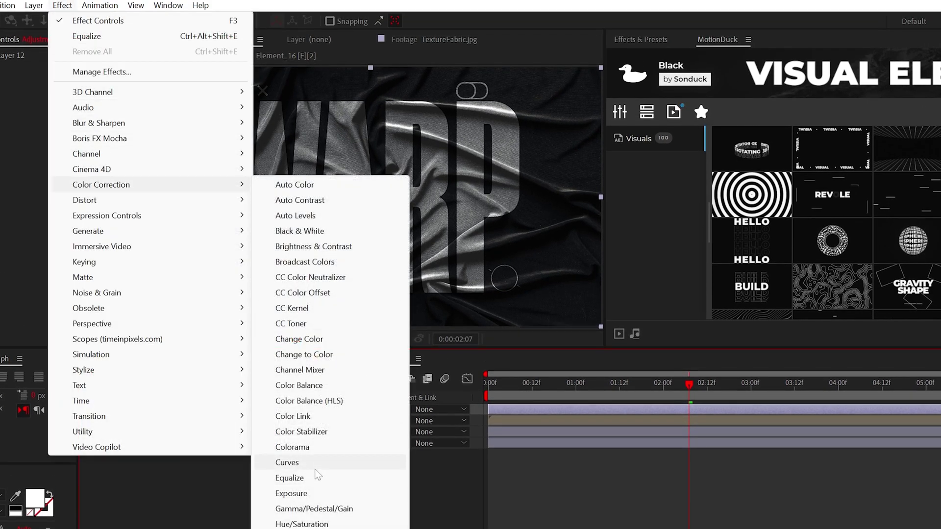
left_click(309, 463)
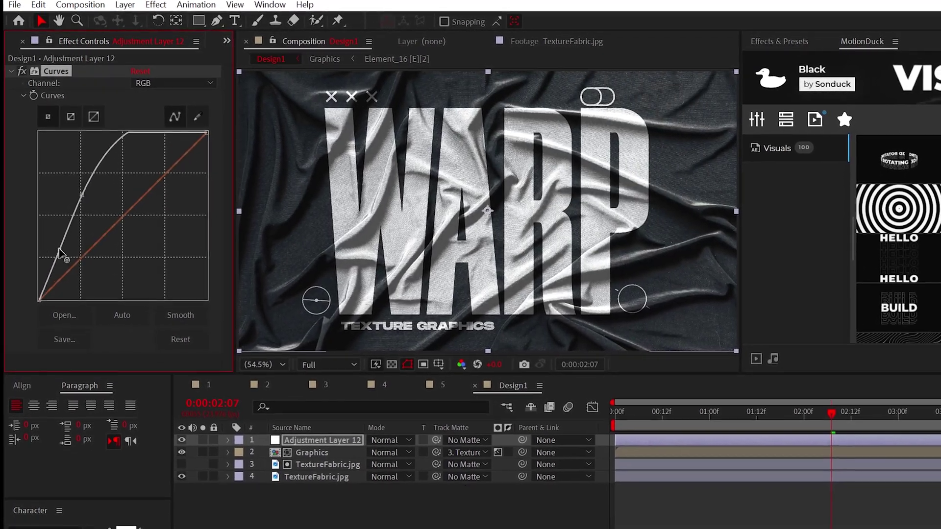
left_click_drag(57, 253, 56, 247)
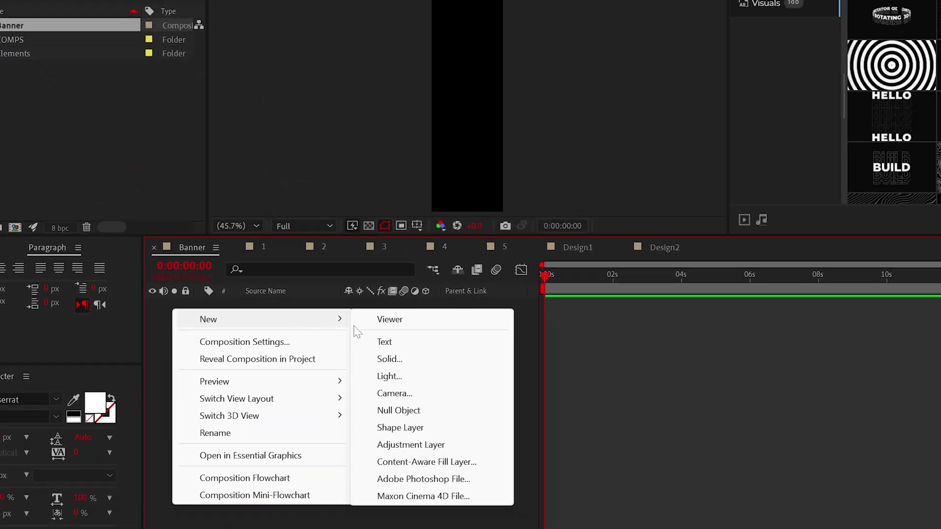
- Add a red solid (F62121) to the Banner composition and make its hidden element layers visible
left_click(410, 362)
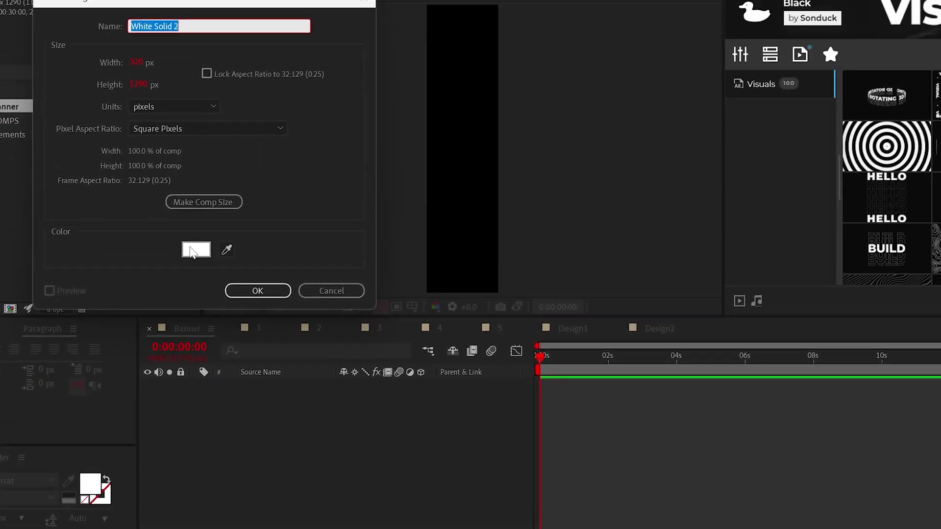
left_click(195, 250)
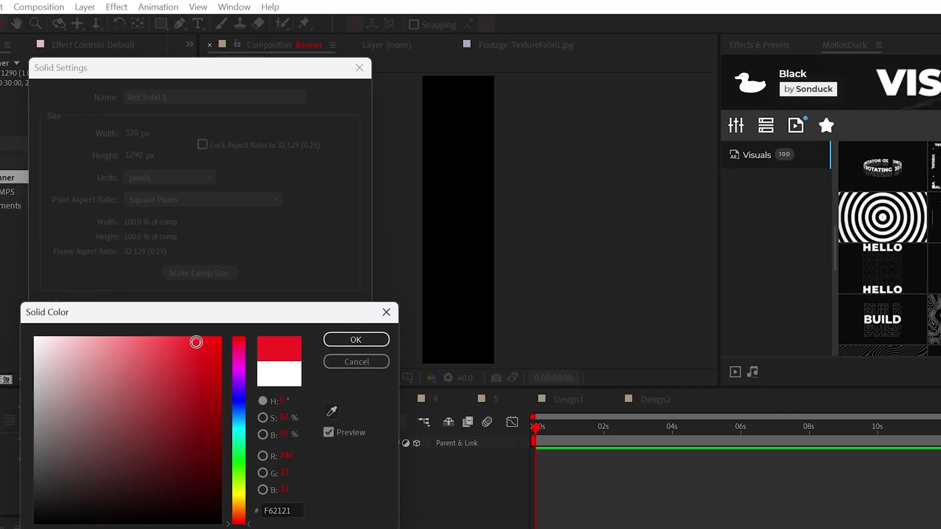
left_click(349, 341)
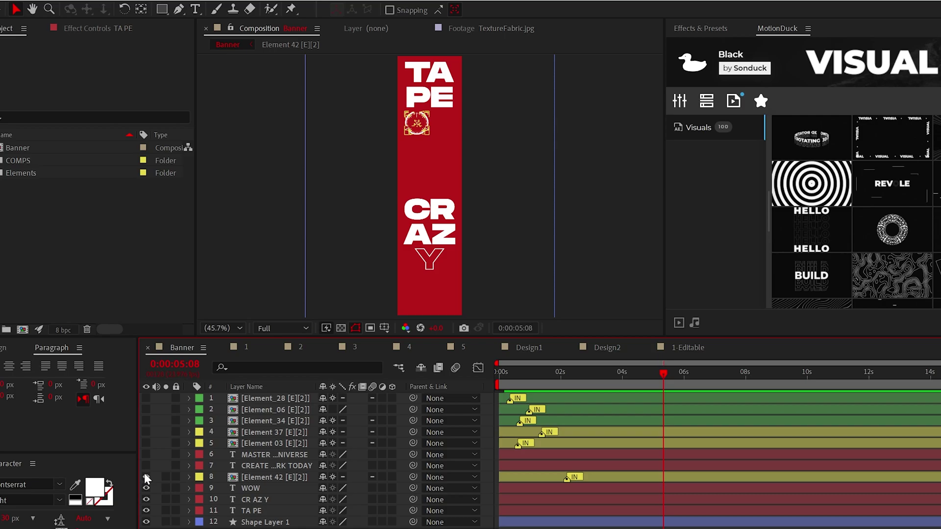
left_click(144, 429)
left_click(145, 419)
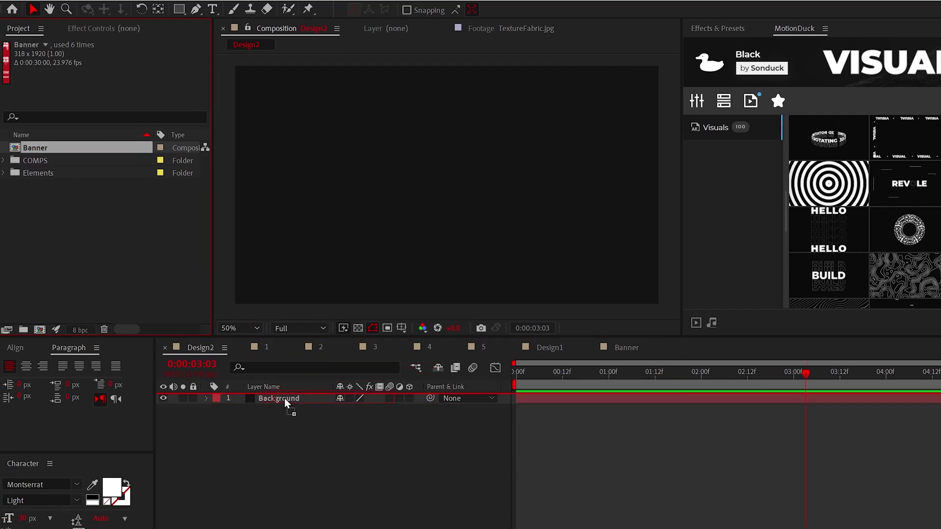
- Place the Banner composition above the Background layer in Design2 and rotate it to 140°
left_click_drag(285, 402, 287, 401)
key("r")
left_click_drag(368, 410, 452, 417)
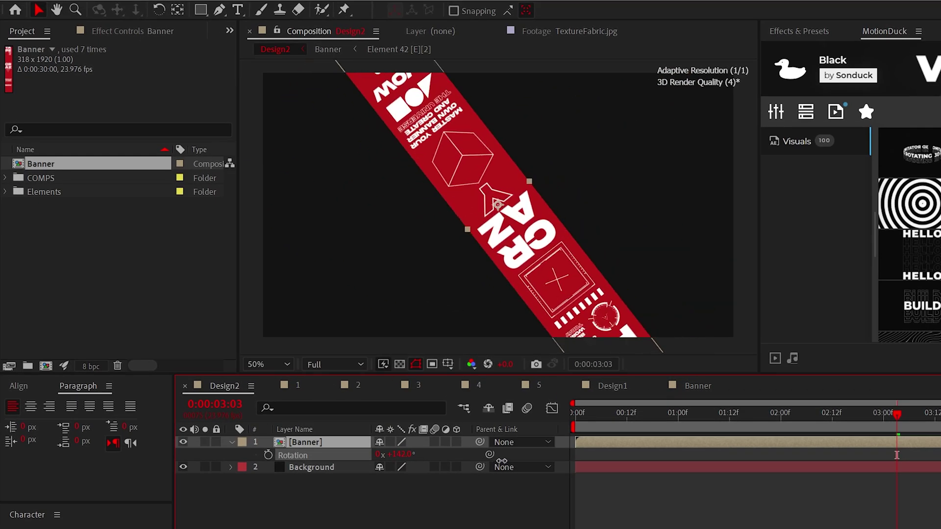
left_click_drag(502, 461, 497, 460)
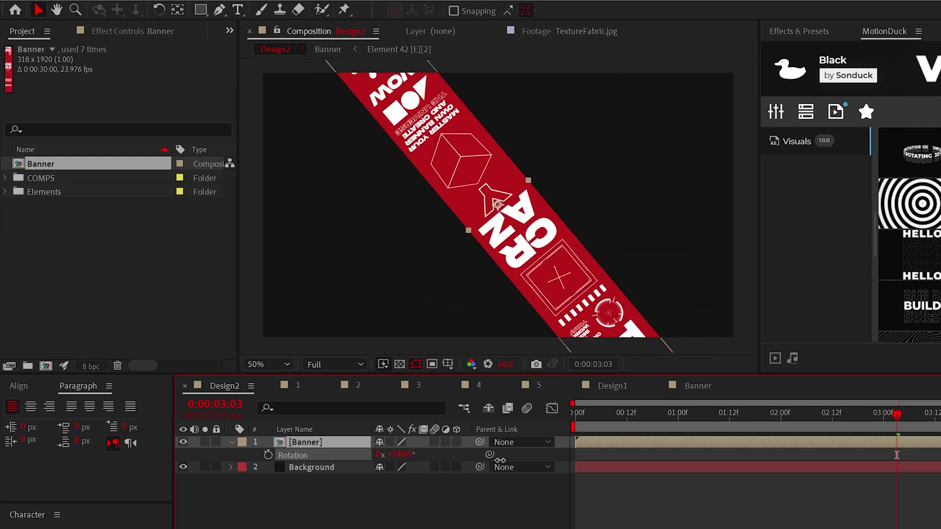
- Apply the Motion Tile effect to the Banner layer
left_click(156, 0)
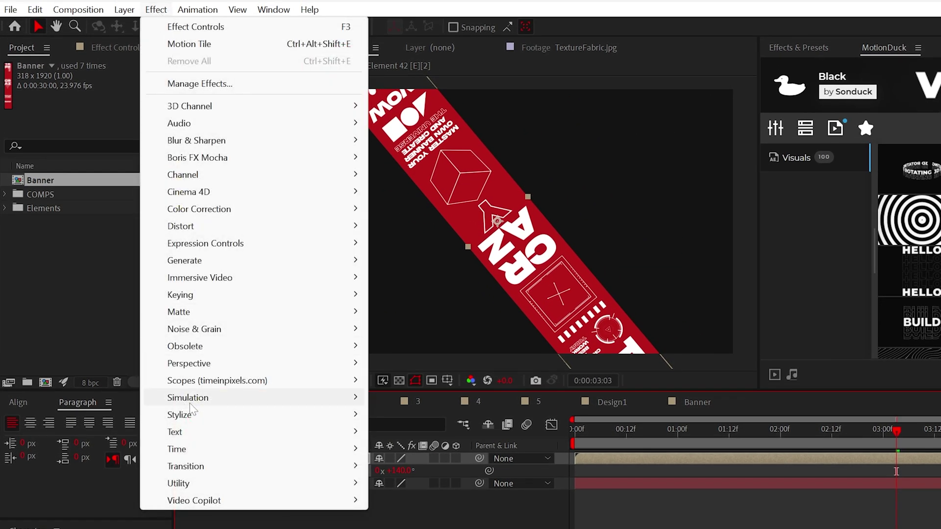
mouse_move(189, 414)
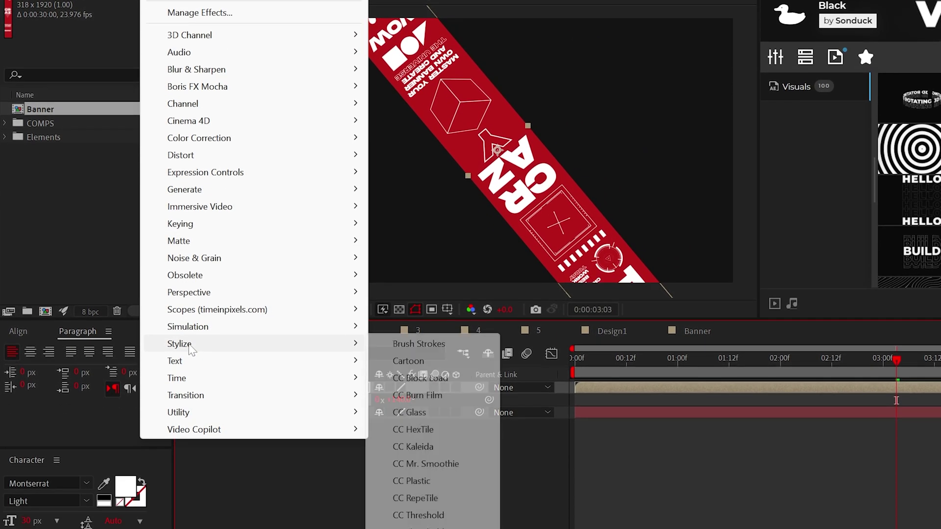
left_click(431, 358)
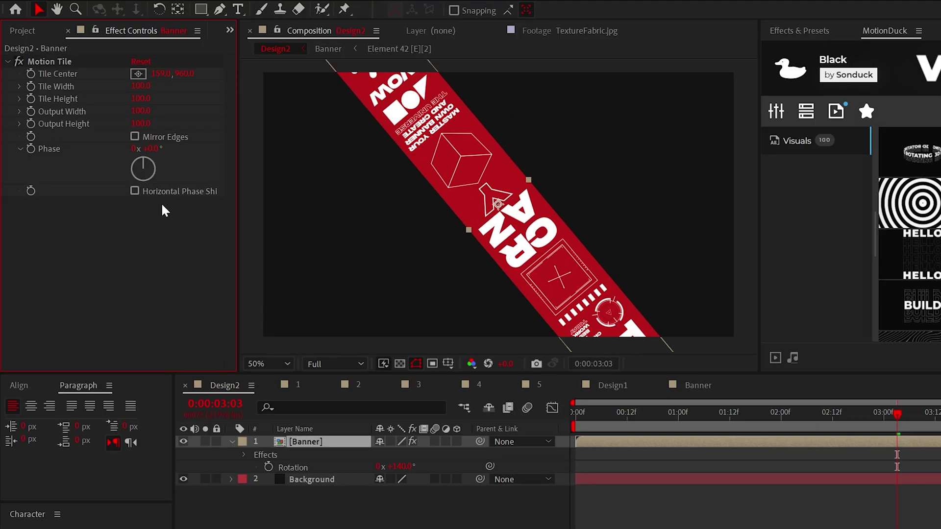
- Try extending the Motion Tile output size on the Banner layer and undo the change
scroll(380, 198, "down", 3)
scroll(381, 199, "up", 3)
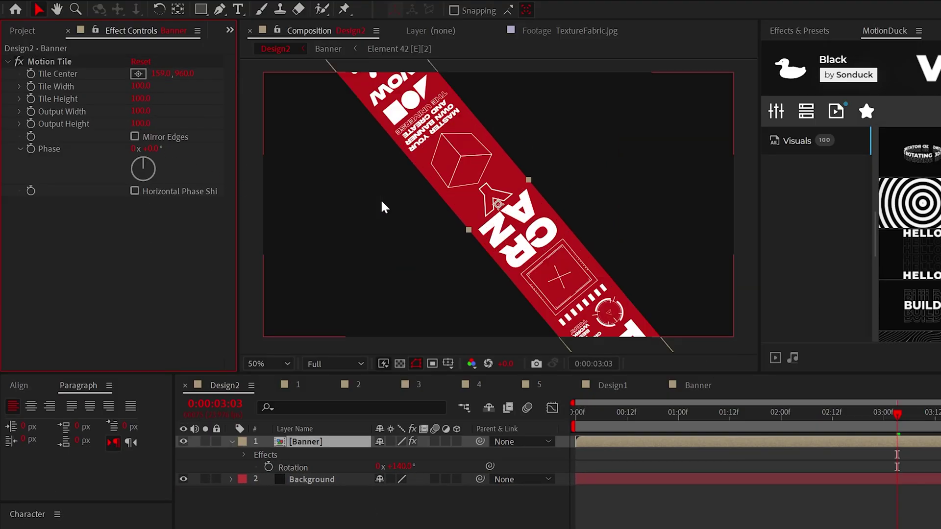
scroll(380, 199, "down", 2)
left_click_drag(139, 116, 148, 115)
key("ctrl+z")
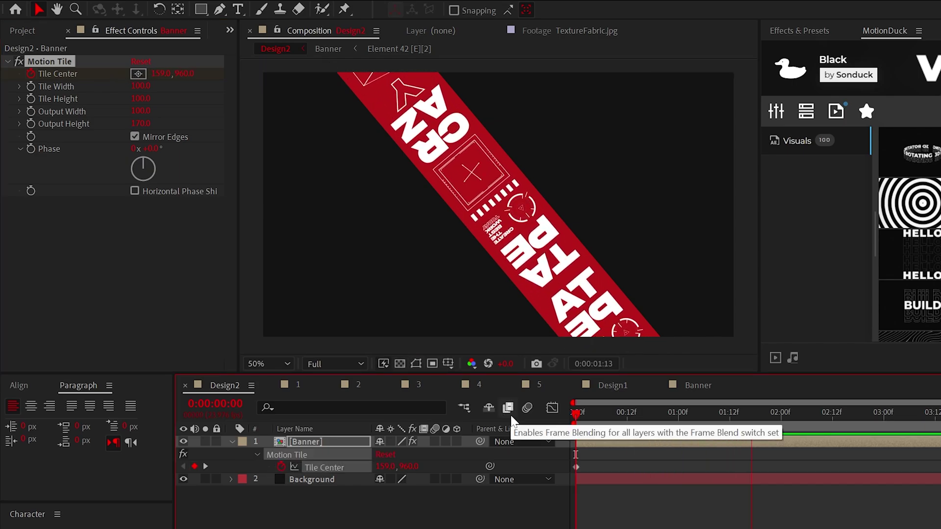
- Add a Drop Shadow with softness 32 to the Banner layer and duplicate the effect with softness 171
key("space")
left_click(313, 443)
left_click(164, 6)
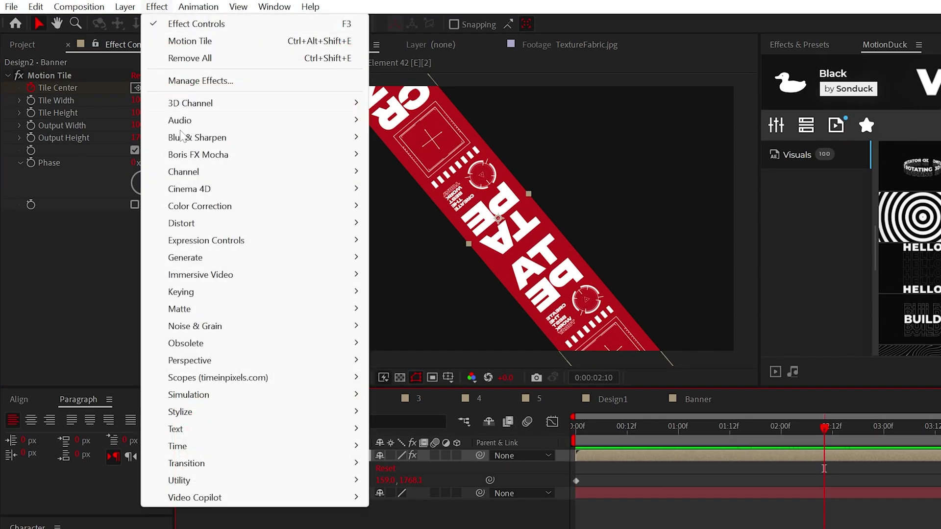
mouse_move(210, 363)
left_click(412, 498)
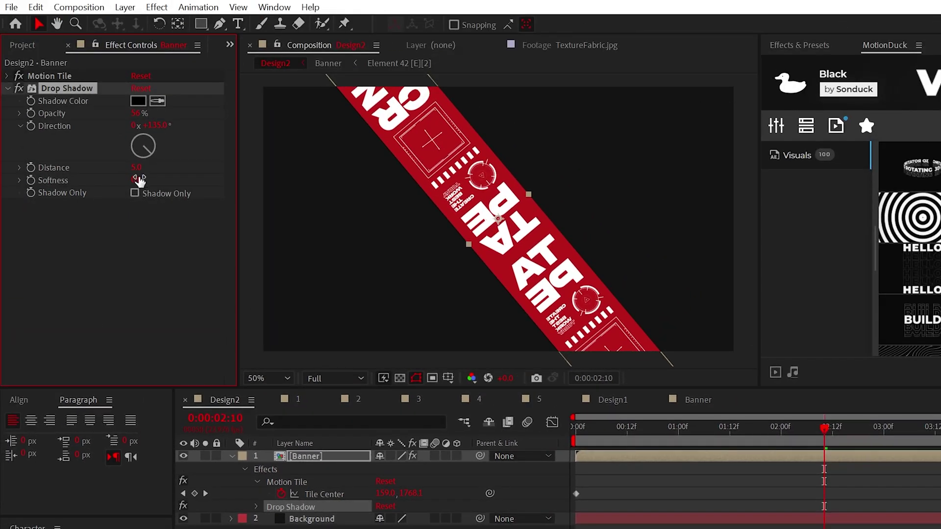
key("ctrl+d")
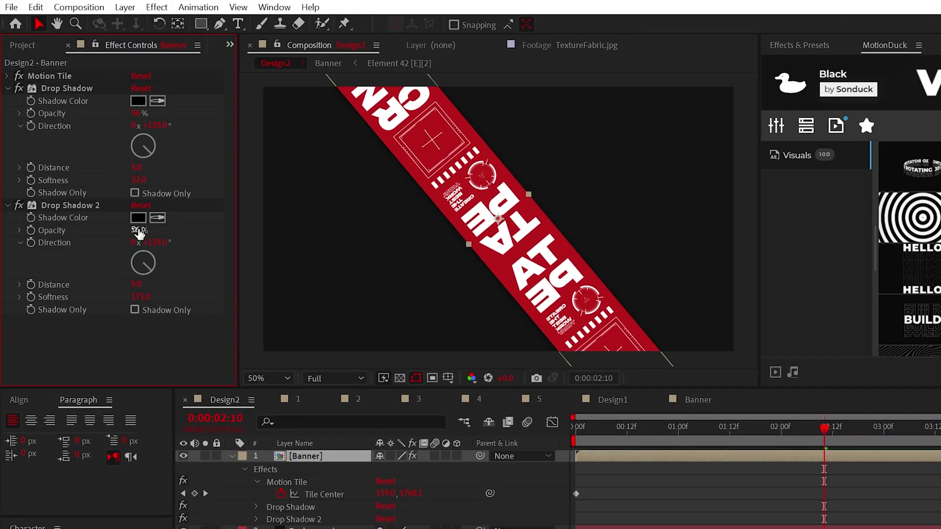
- Duplicate the Banner layer in Design2 together with its effects
left_click(304, 457)
key("ctrl+d")
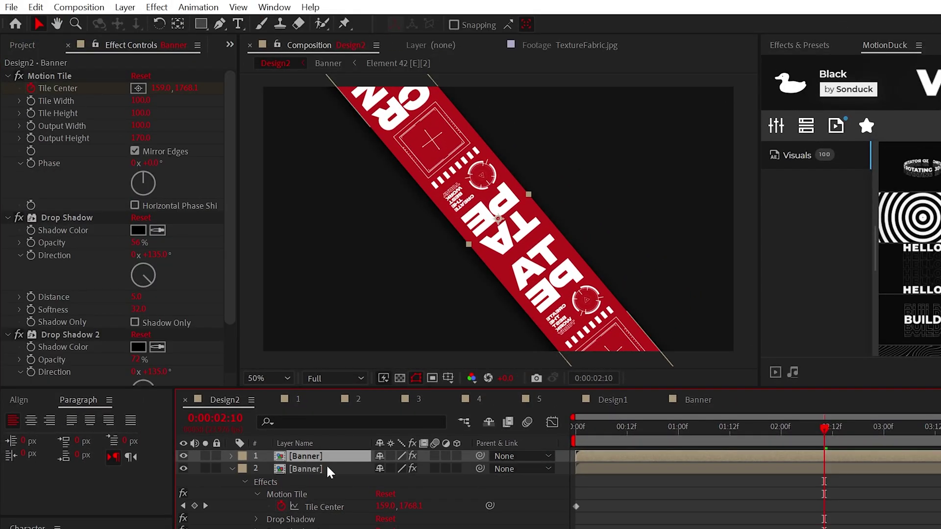
- Rotate the duplicated Banner layer to cross the original, and add another duplicate with a different rotation
key("r")
left_click_drag(392, 464, 348, 470)
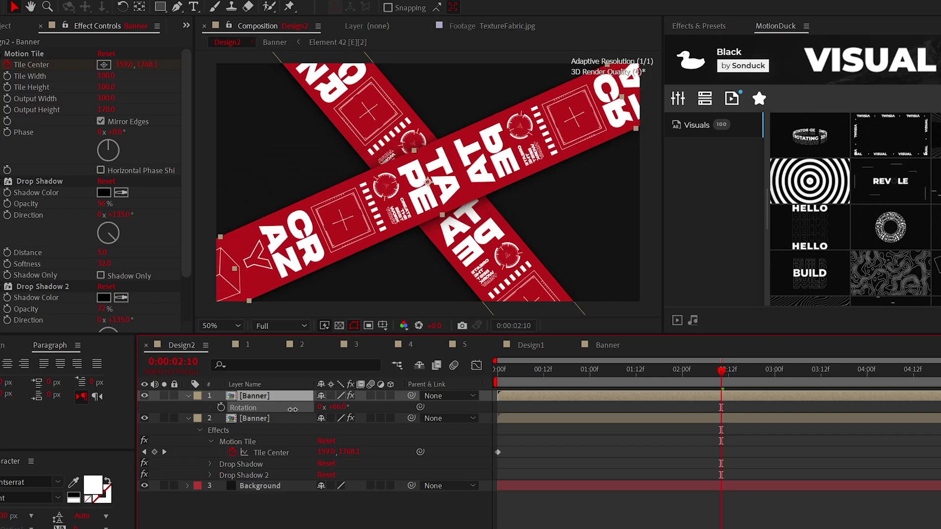
key("ctrl+d")
key("r")
left_click_drag(339, 407, 363, 407)
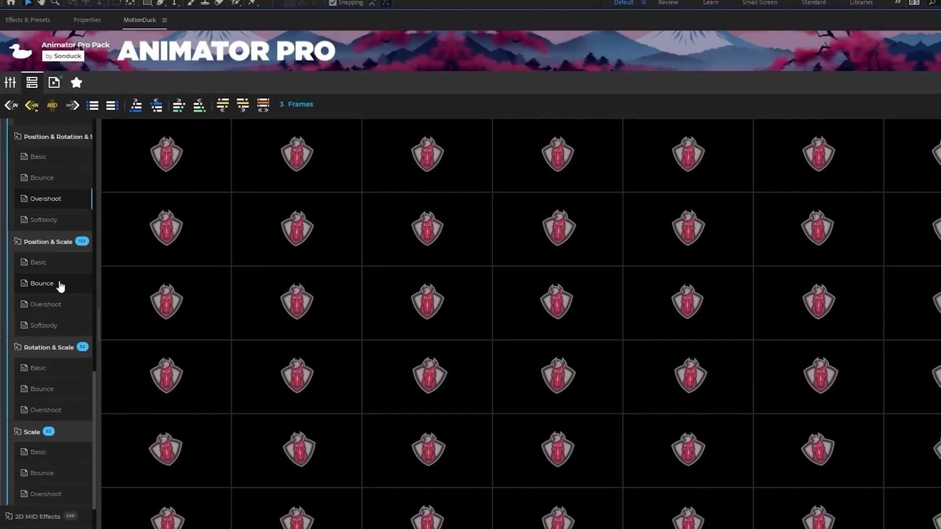
left_click(61, 367)
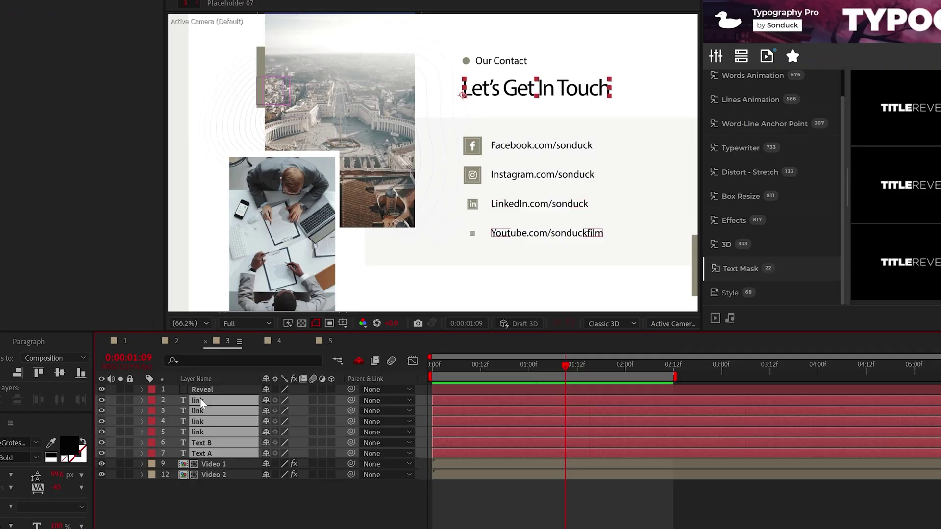
key("ctrl+a")
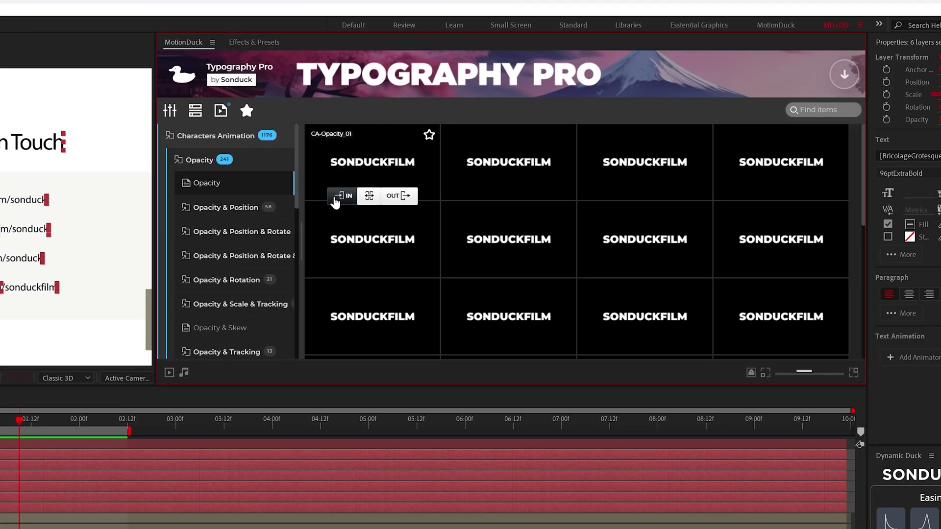
left_click(334, 196)
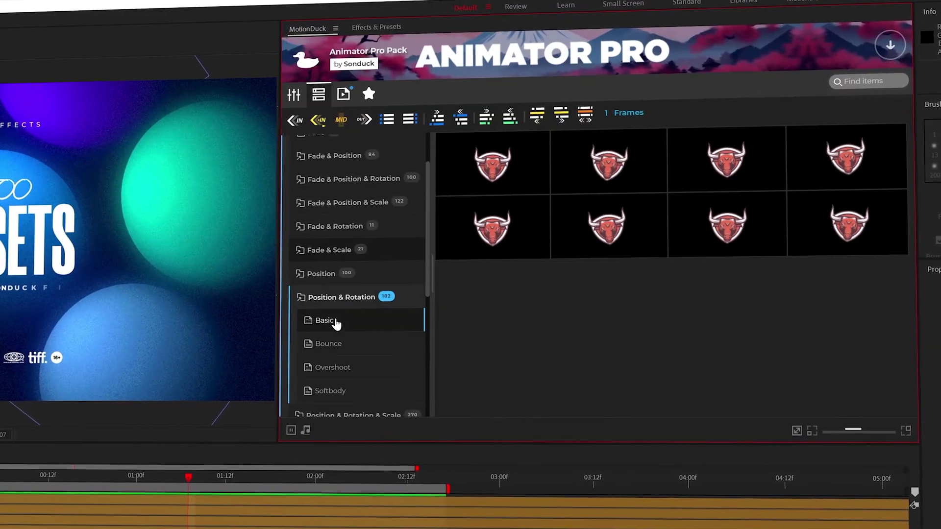
left_click(327, 345)
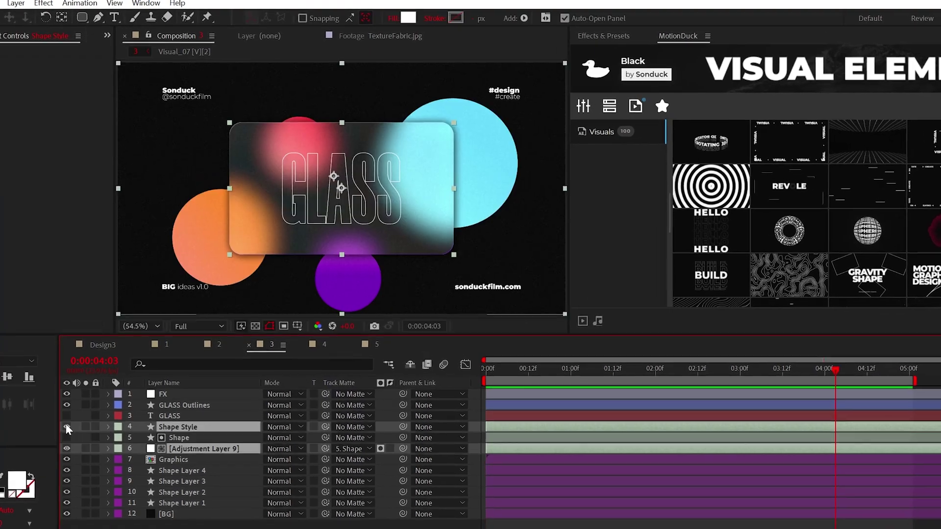
- Toggle the visibility of the glass card layers in composition 3 to compare the look
left_click(73, 395)
left_click(74, 395)
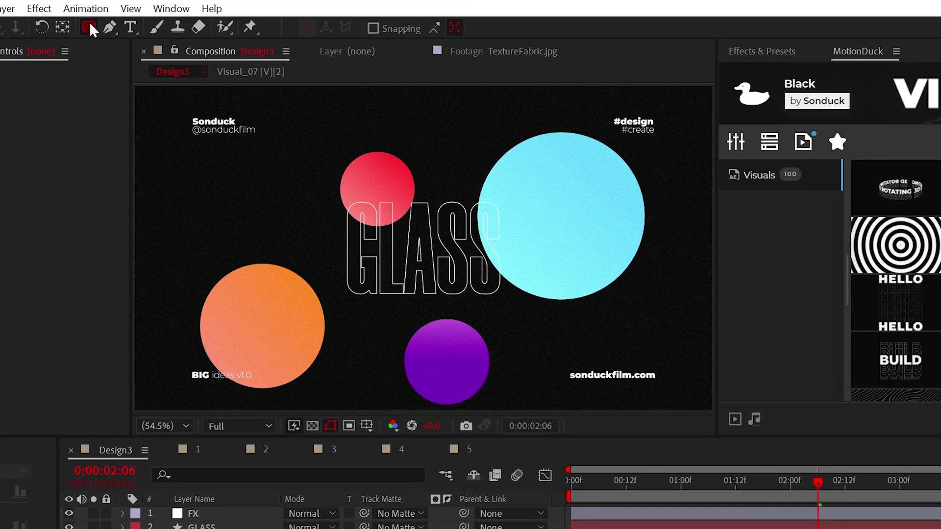
- Draw a white rounded rectangle over the GLASS title at the centre of the Design3 composition
left_click_drag(80, 18, 122, 74)
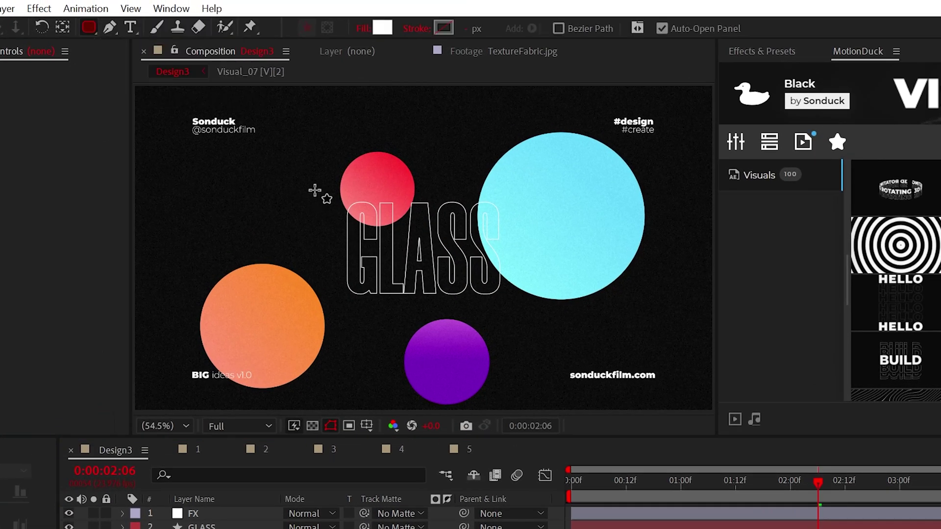
mouse_move(315, 191)
left_mouse_down()
mouse_move(559, 332)
mouse_move(596, 336)
left_mouse_up()
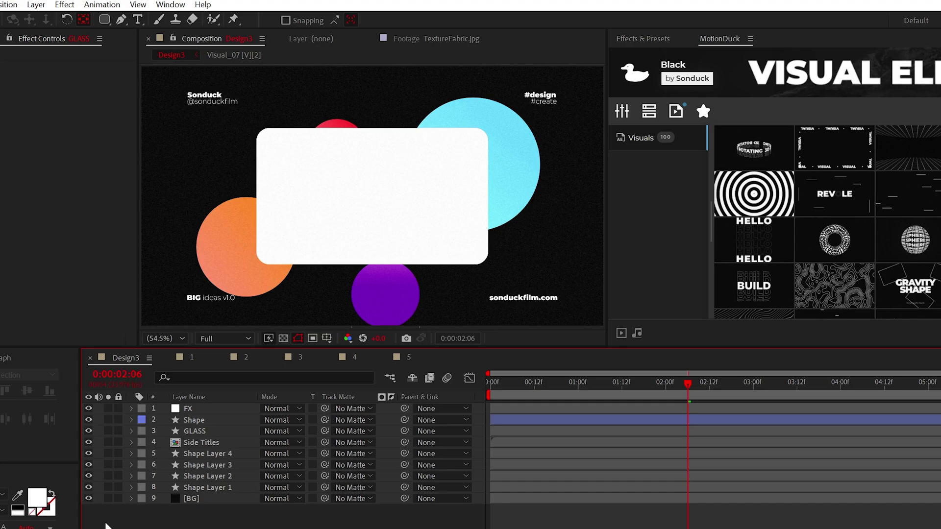
- Add an adjustment layer below the GLASS layer with the Shape layer as its track matte
right_click(106, 523)
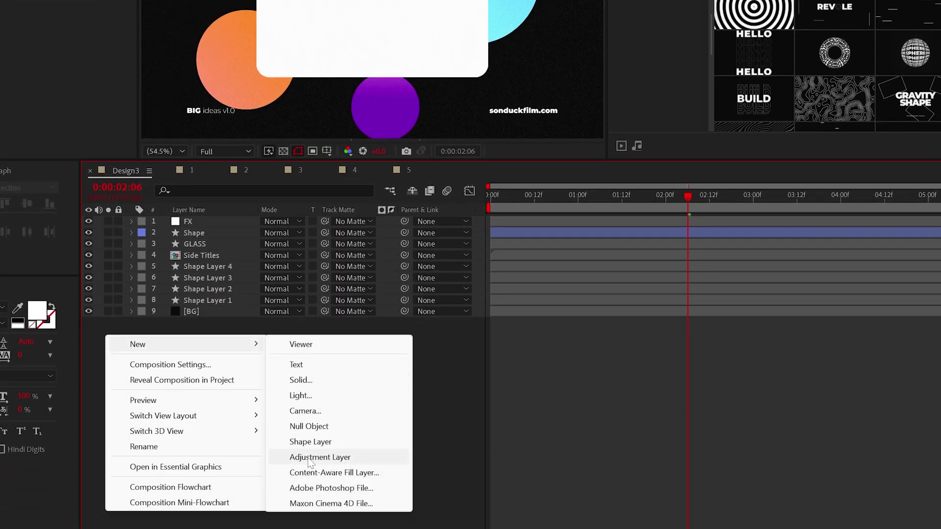
left_click(309, 458)
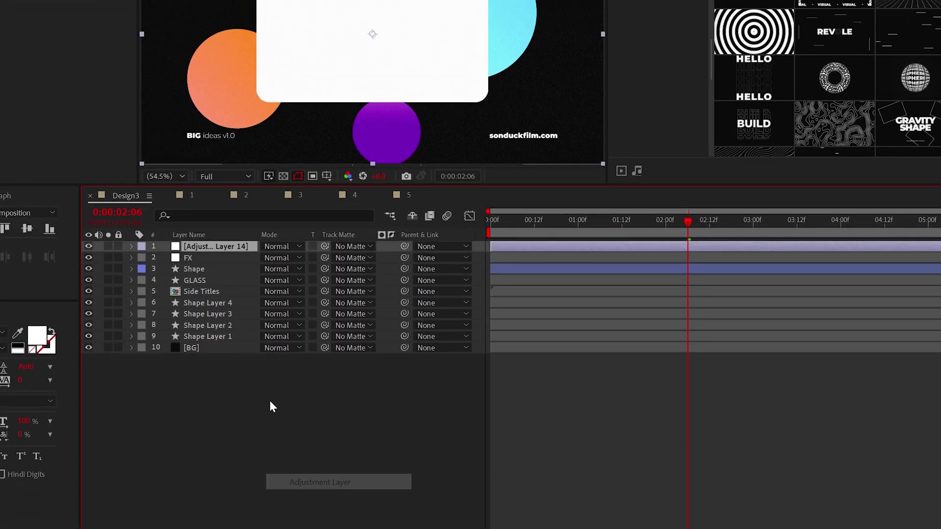
left_click(343, 409)
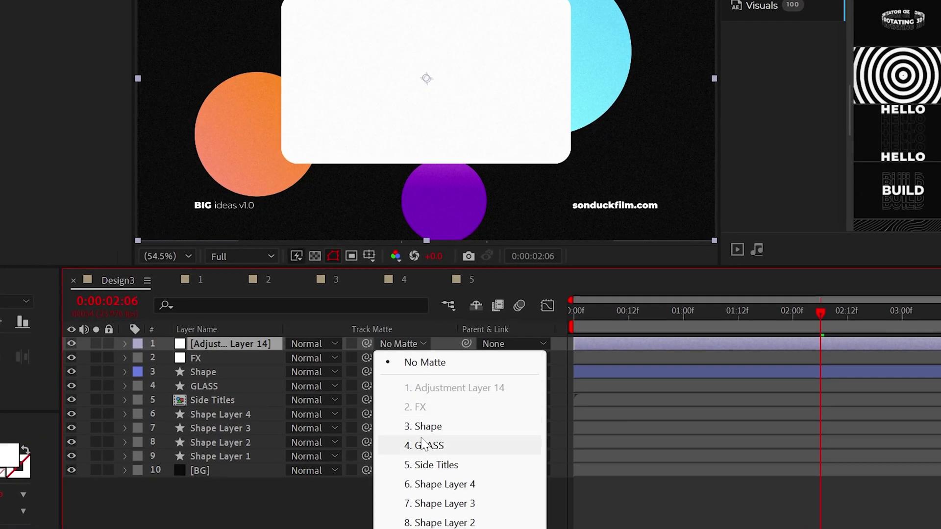
left_click(422, 431)
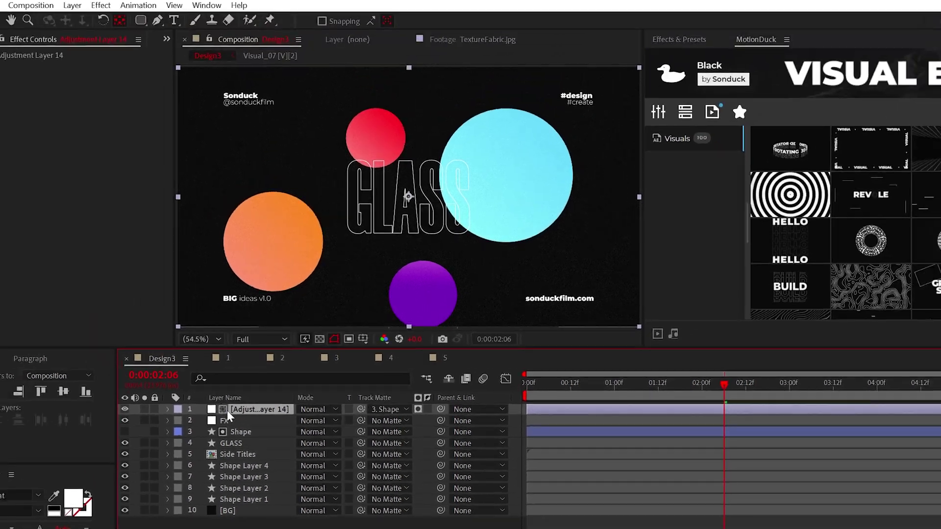
- Apply the Tint effect to the adjustment layer with Map Black To set to white (FFFFFF) and an amount of 16%
left_click(98, 6)
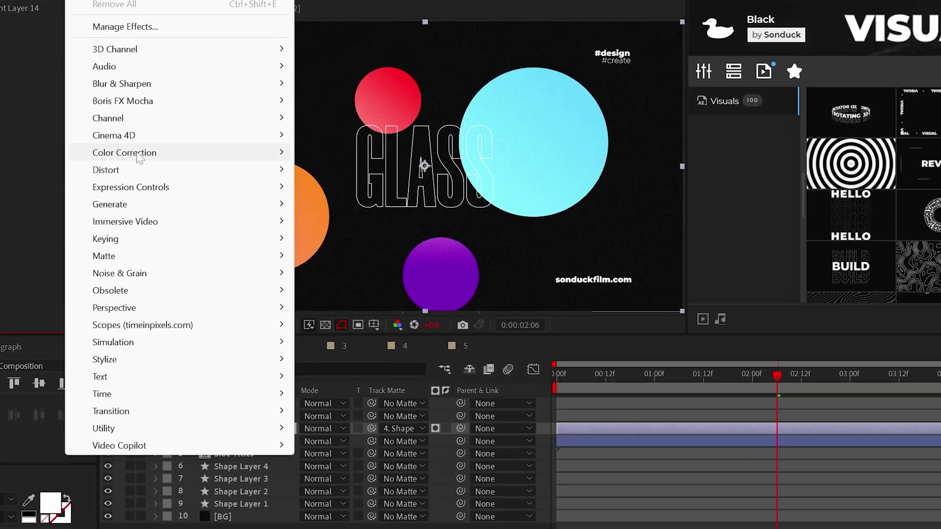
mouse_move(139, 155)
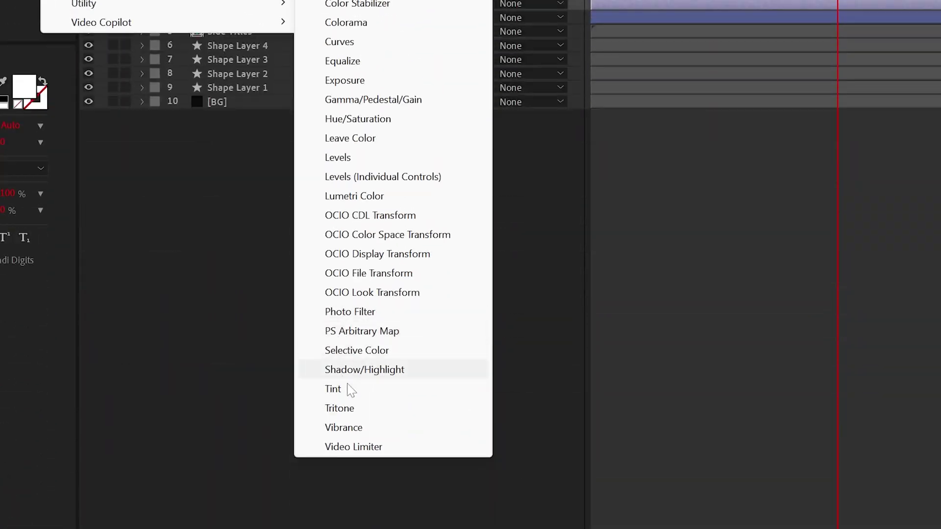
left_click(351, 387)
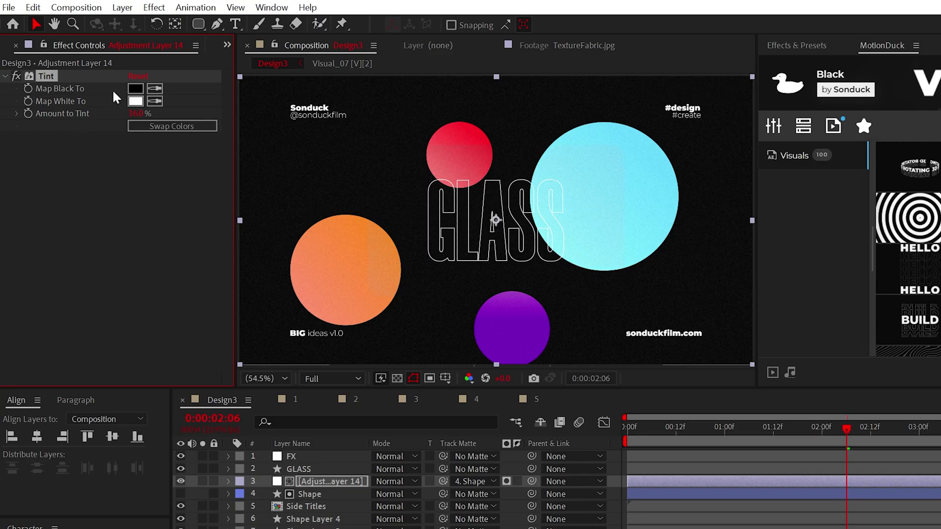
left_click(135, 89)
left_click_drag(84, 200, 18, 159)
left_click(342, 160)
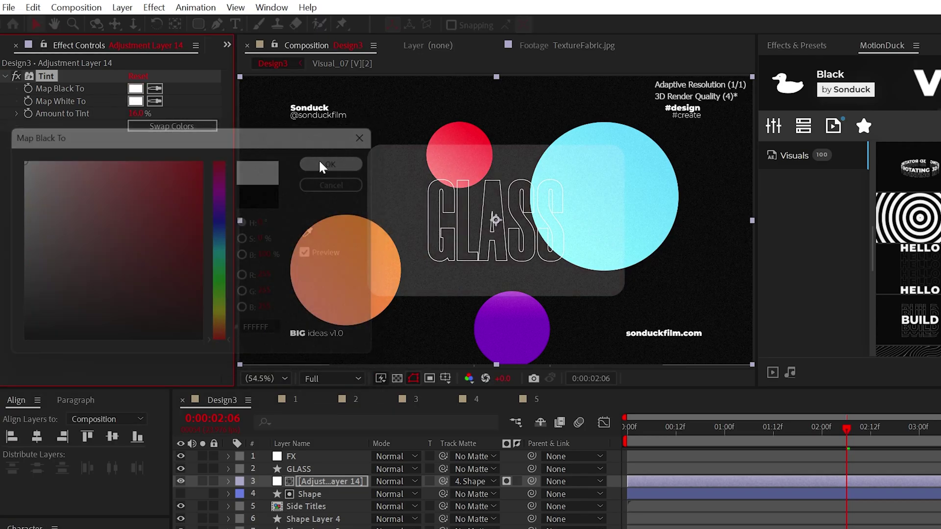
- Add a Gaussian Blur with blurriness of about 151 to the adjustment layer
left_click(149, 9)
mouse_move(196, 138)
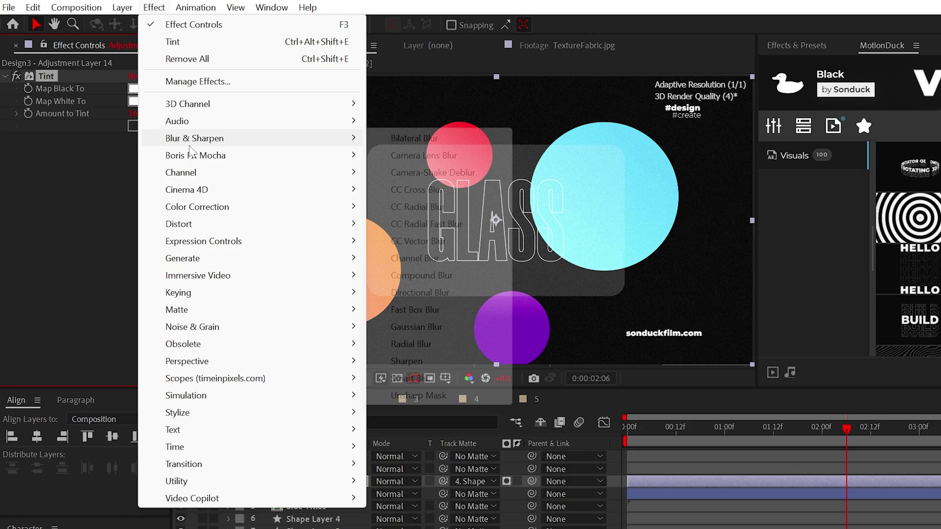
left_click(429, 327)
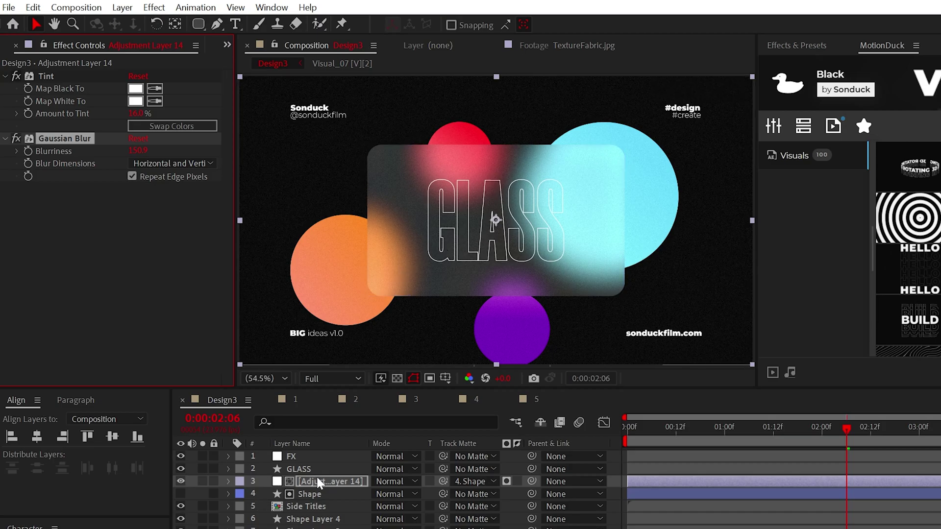
key("F2")
- Open composition 3 and examine the edges and shadow of its glass card at 100% view
left_click(402, 399)
key("slash")
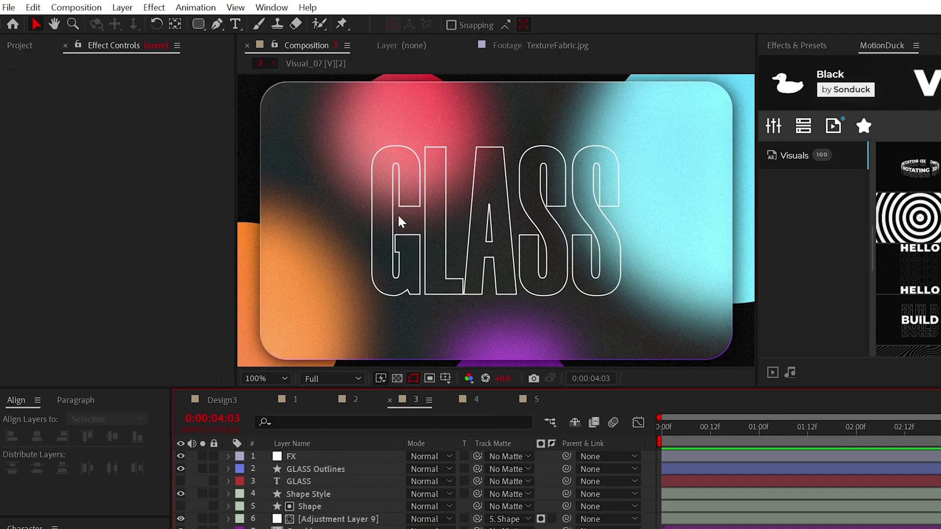
scroll(368, 242, "down", 1)
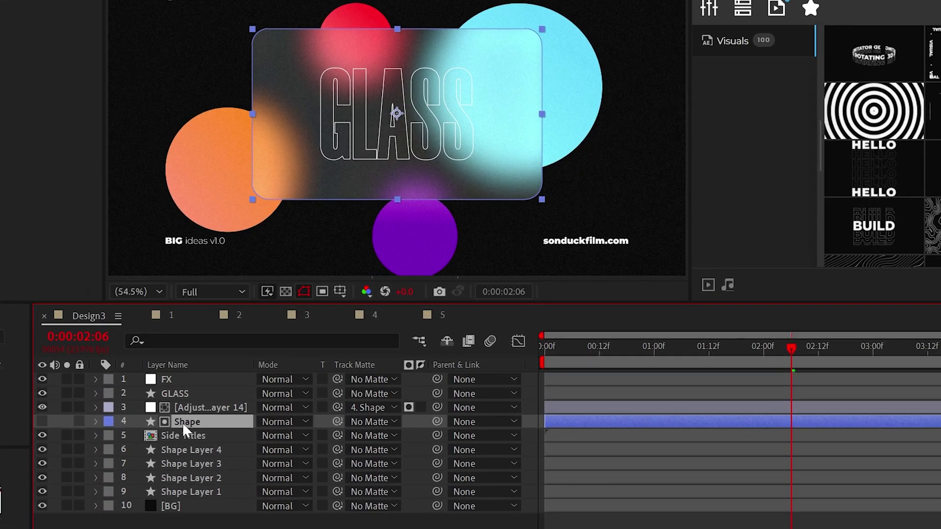
- Duplicate the Shape layer in Design3 and place the visible copy above the adjustment layer
key("ctrl+d")
mouse_move(178, 421)
left_mouse_down()
mouse_move(175, 400)
mouse_move(172, 407)
left_mouse_up()
- Add Drop Shadow and Bevel and Emboss layer styles to the Shape 2 layer
right_click(172, 409)
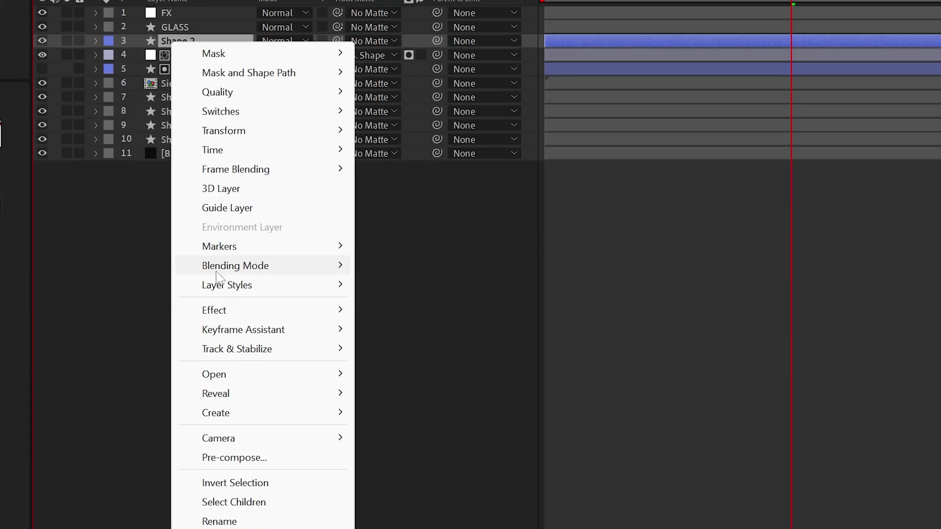
mouse_move(218, 284)
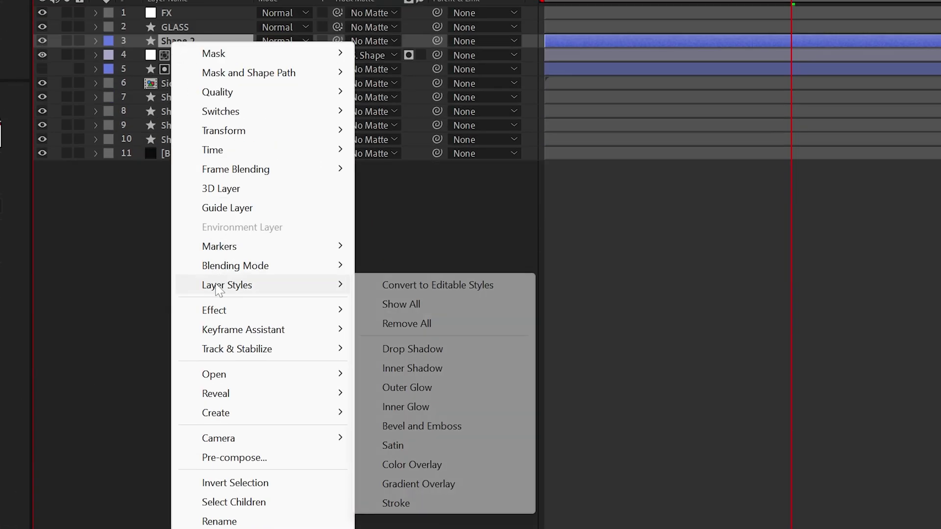
left_click(454, 349)
right_click(191, 118)
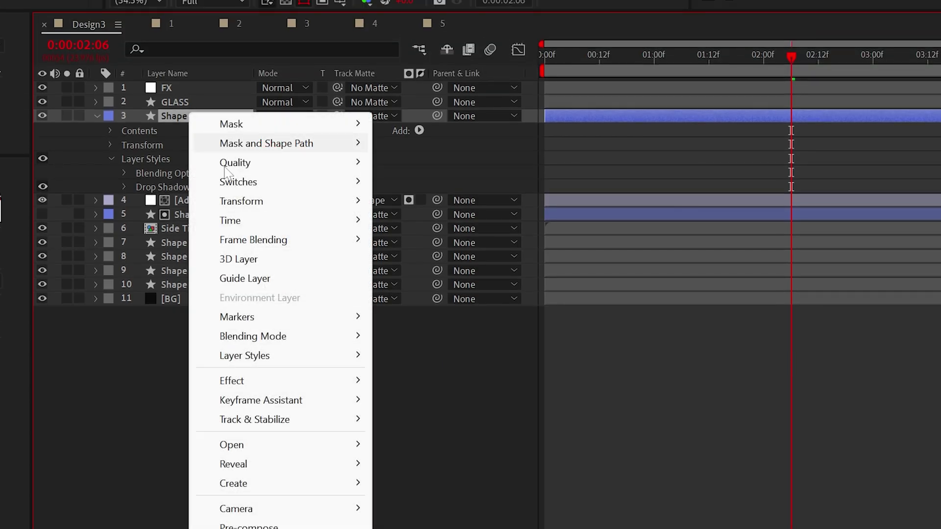
mouse_move(255, 355)
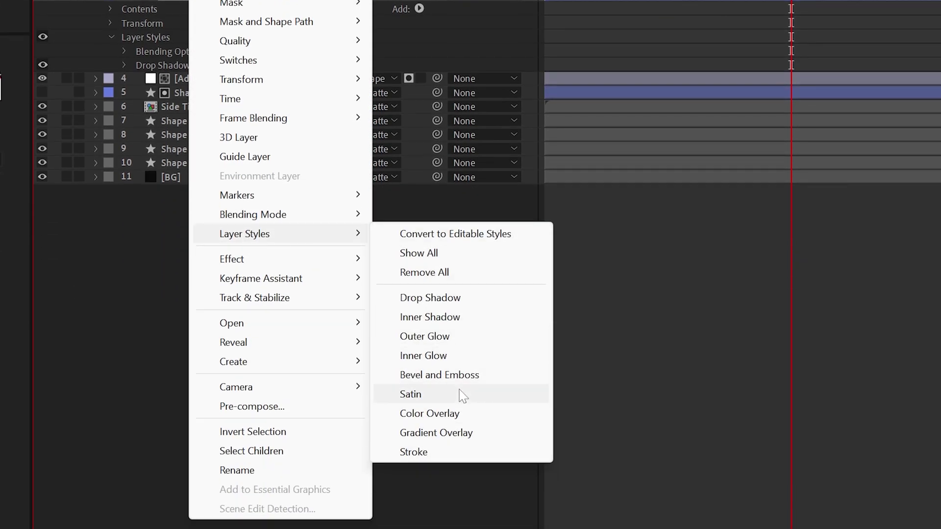
left_click(451, 383)
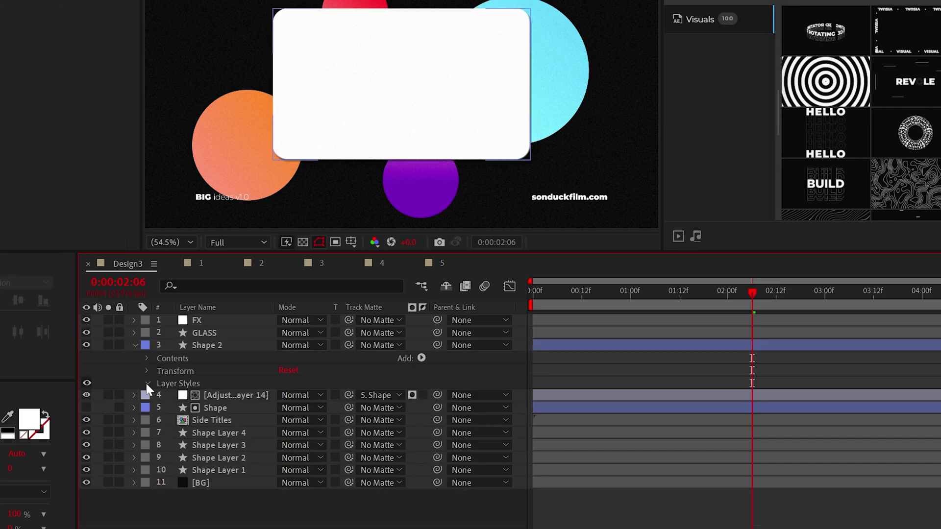
- Set the Fill Opacity in Shape 2's advanced blending options to 0%
left_click(159, 396)
left_click(172, 433)
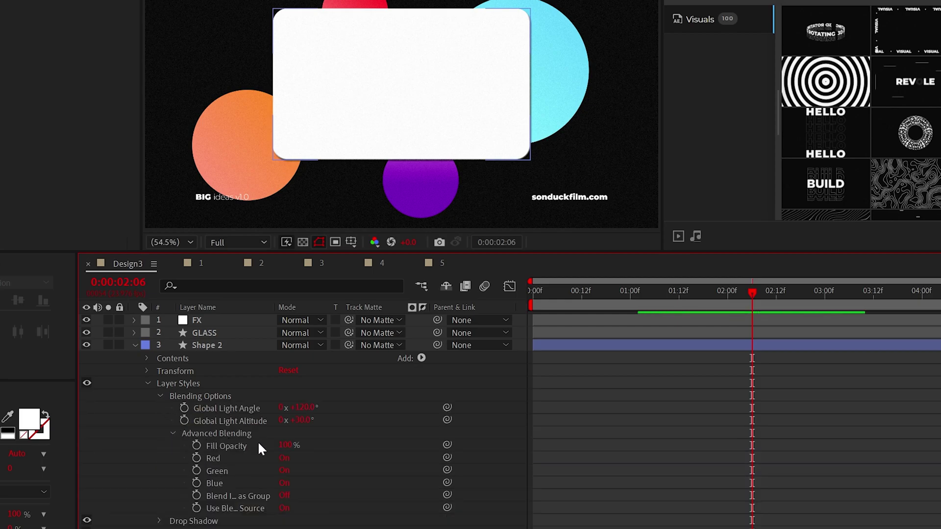
left_click_drag(286, 446, 148, 445)
left_click(344, 363)
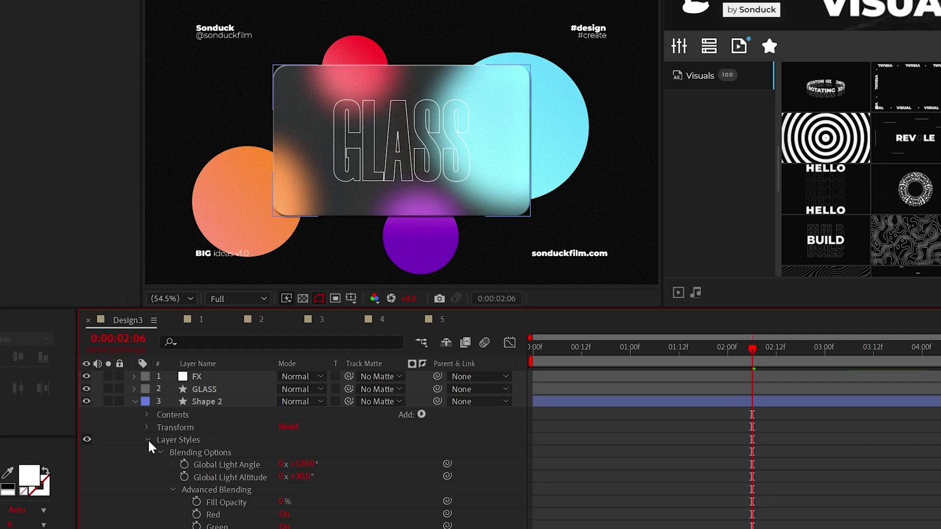
- Adjust the opacity and increase the size of Shape 2's Drop Shadow layer style
left_click(161, 452)
left_click(161, 465)
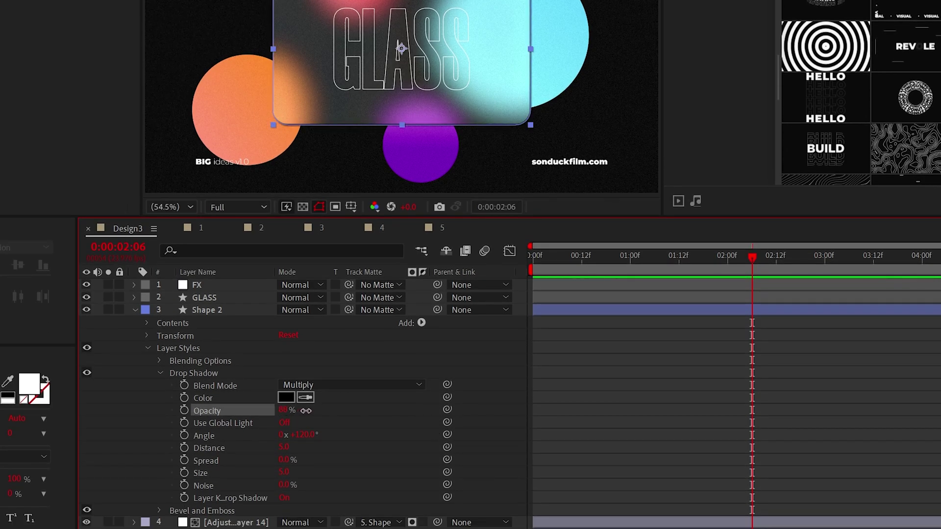
left_click_drag(288, 474, 290, 475)
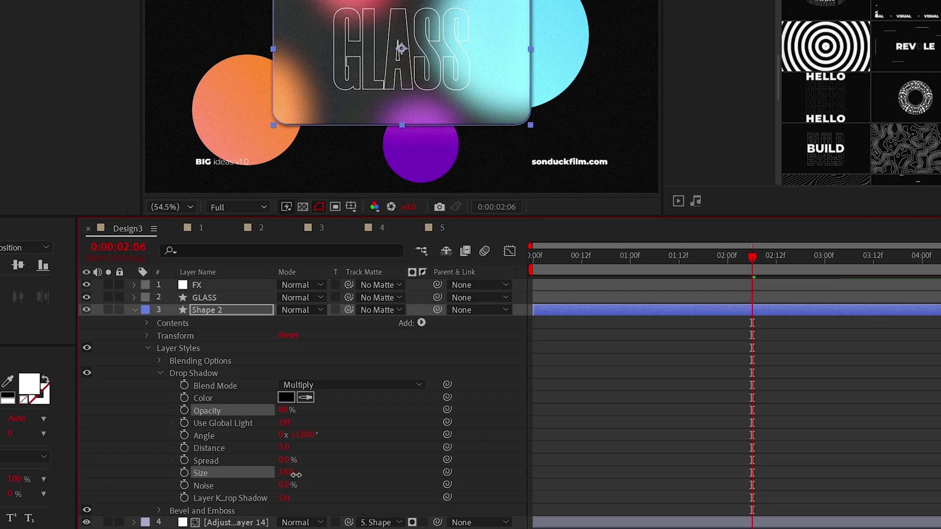
left_click(160, 373)
- Set the Bevel and Emboss size of Shape 2 to 2 and its Shadow Mode to Screen
left_click(159, 385)
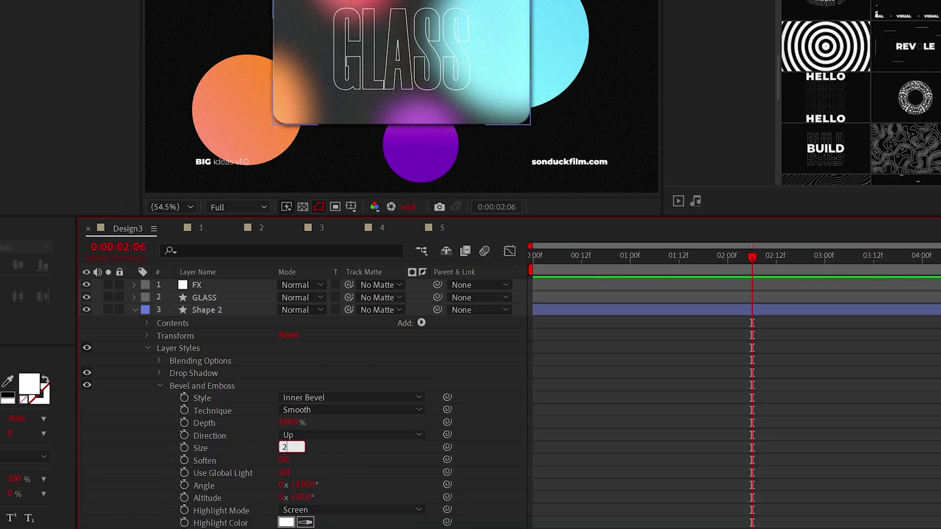
key("Return")
left_click(317, 528)
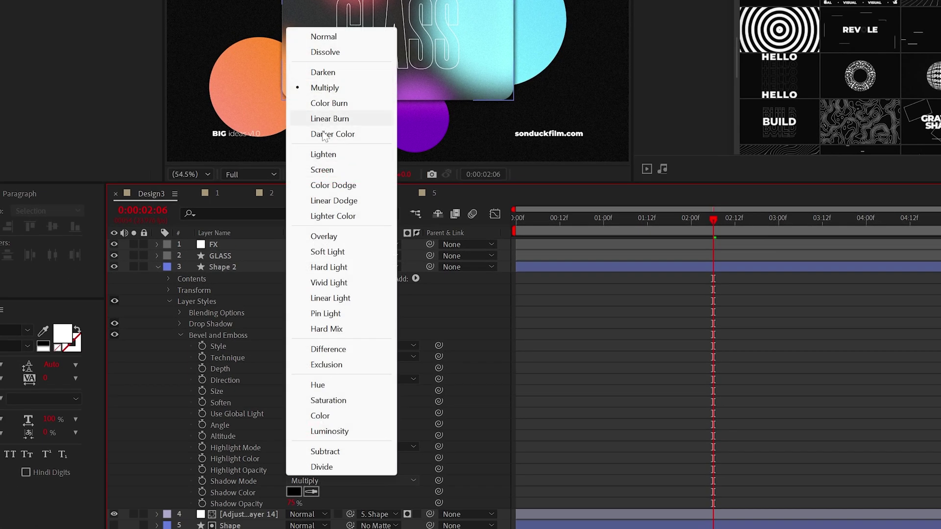
left_click(323, 170)
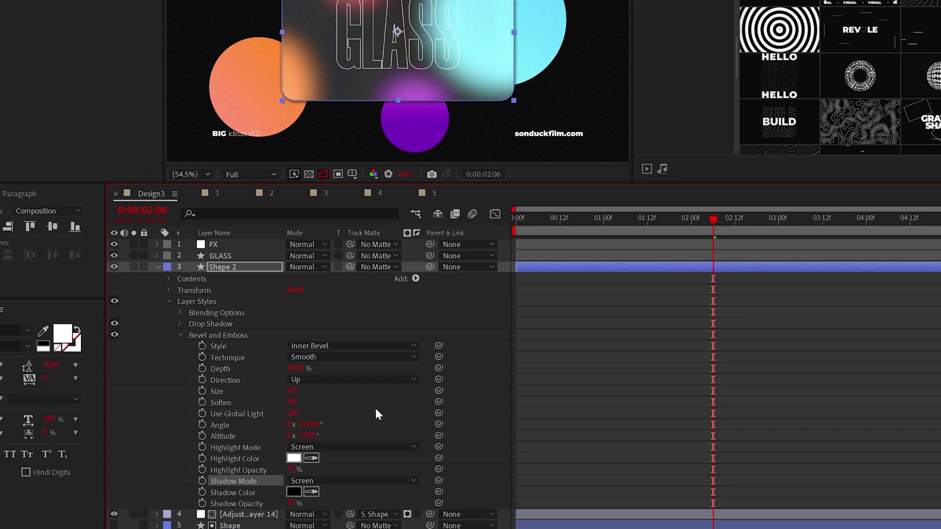
- Set the Bevel and Emboss shadow colour to purple A512FF with a shadow opacity of 100%
left_click(294, 492)
left_click_drag(151, 34, 154, 17)
left_click_drag(157, 60, 155, 29)
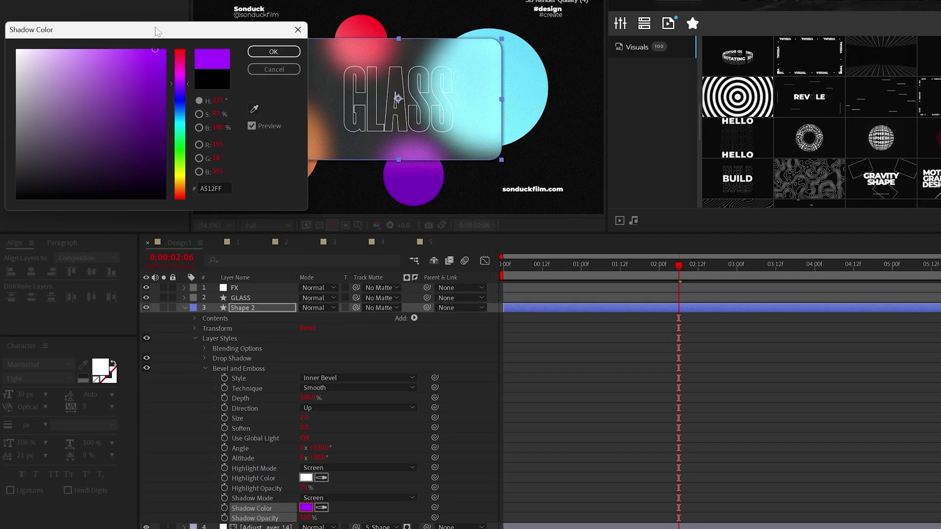
left_click(272, 51)
left_click(511, 379)
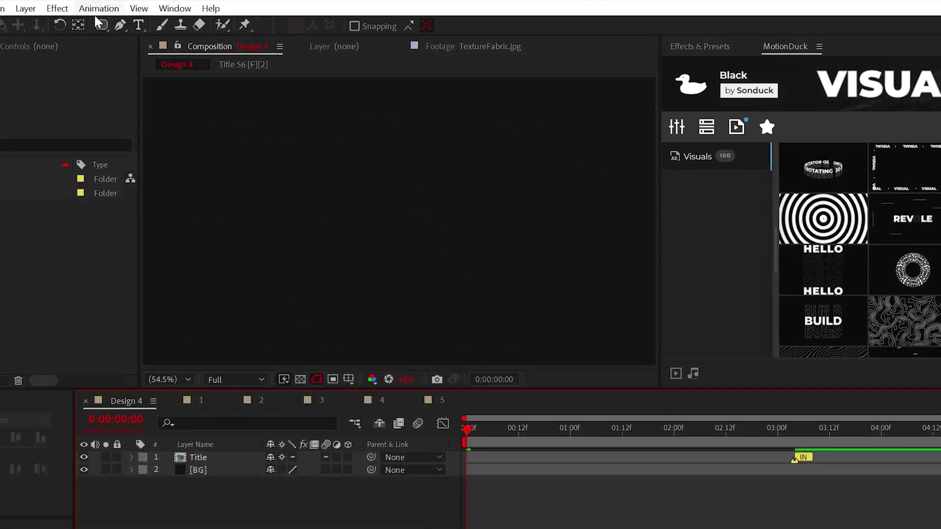
- Draw a small white circle near the centre of the Design 4 composition with the Ellipse tool
left_click(14, 26)
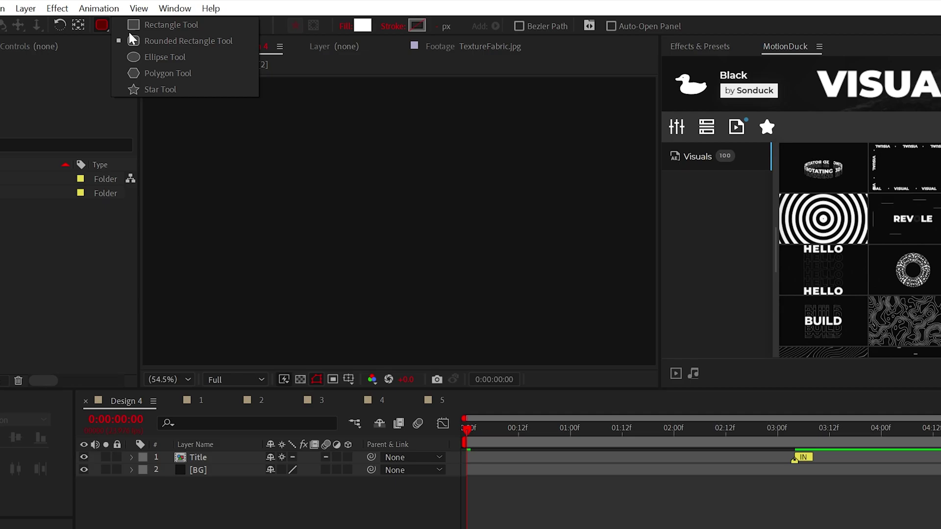
left_click(157, 57)
left_click(411, 216)
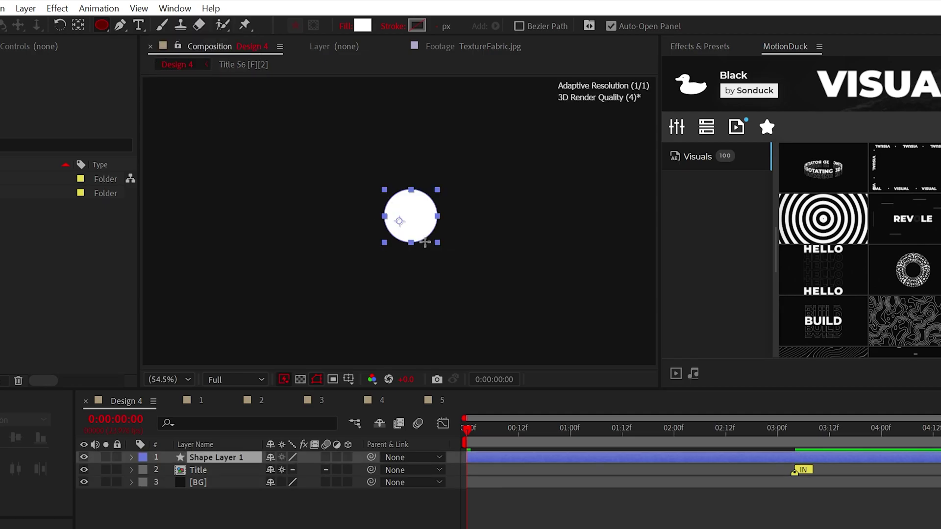
left_click_drag(424, 242, 418, 240)
- Set the Ellipse Path 1 size to 100 and keyframe it at the start of the composition
left_click(156, 483)
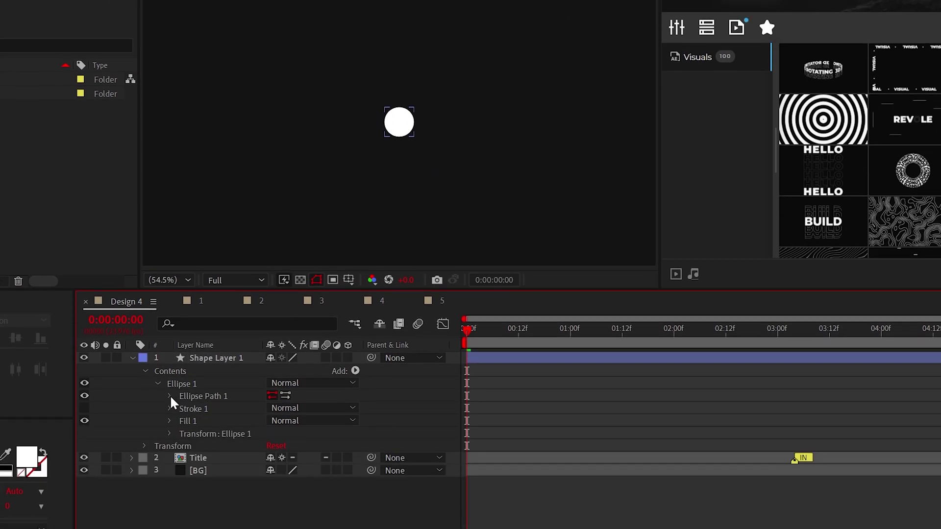
left_click(171, 495)
left_click(288, 504)
type("100")
key("Return")
left_click(194, 408)
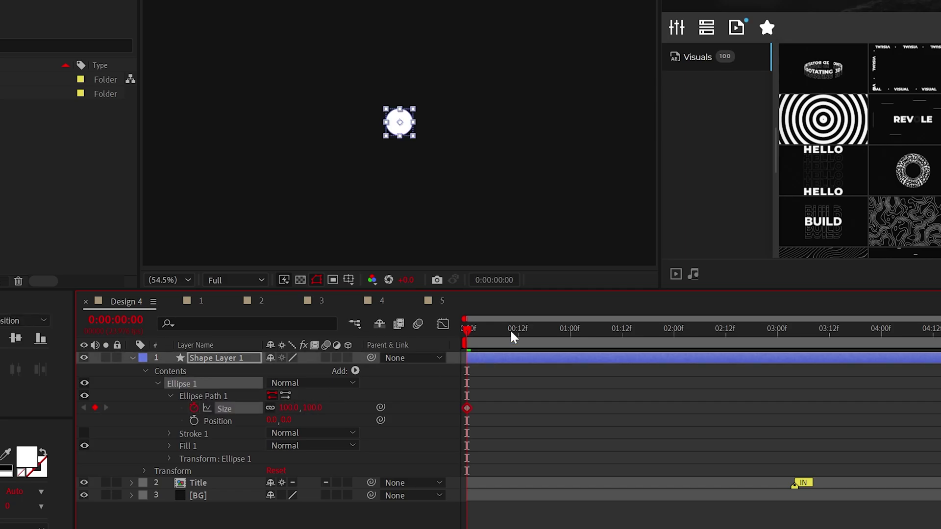
- Keyframe the ellipse size at 75 at the 1-second mark
left_click_drag(532, 331, 570, 330)
type("75")
left_click(401, 387)
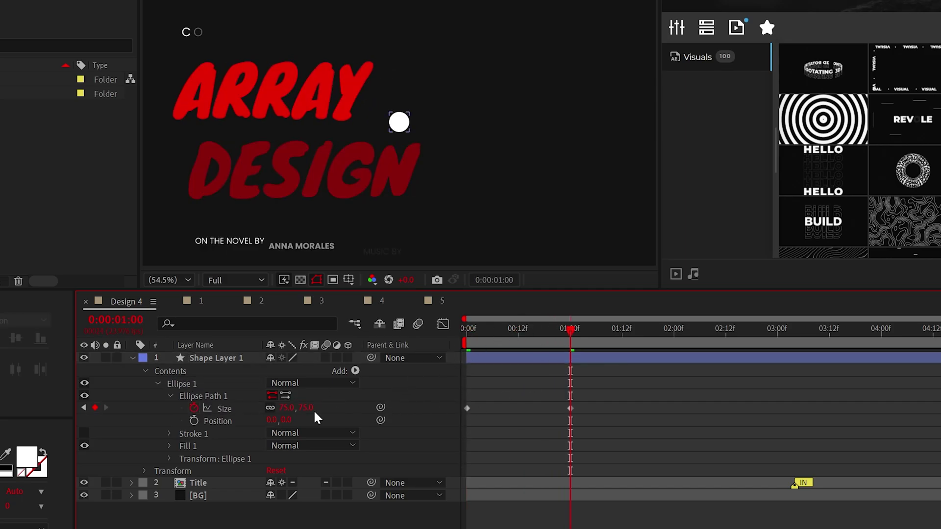
- Add a loopOut() expression to the ellipse's Size property
left_click(195, 407, "alt")
type("loopOut(")
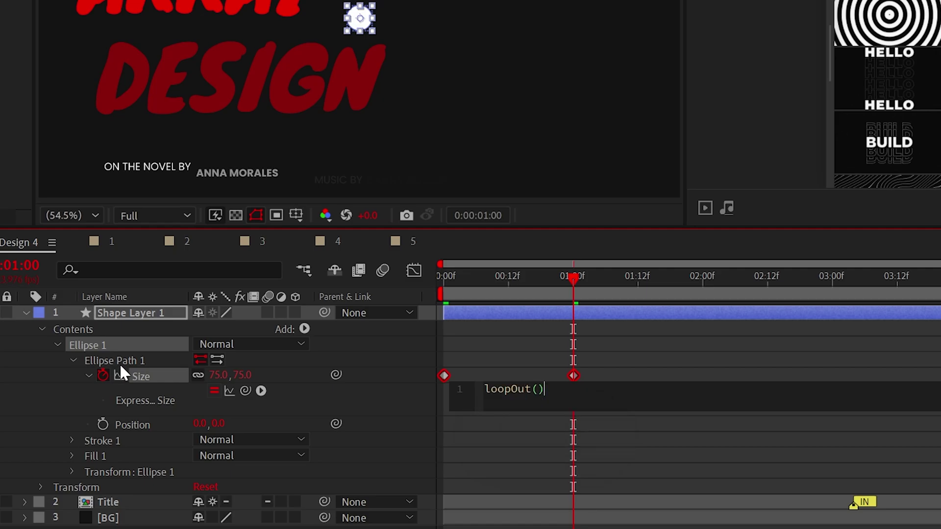
left_click(440, 467)
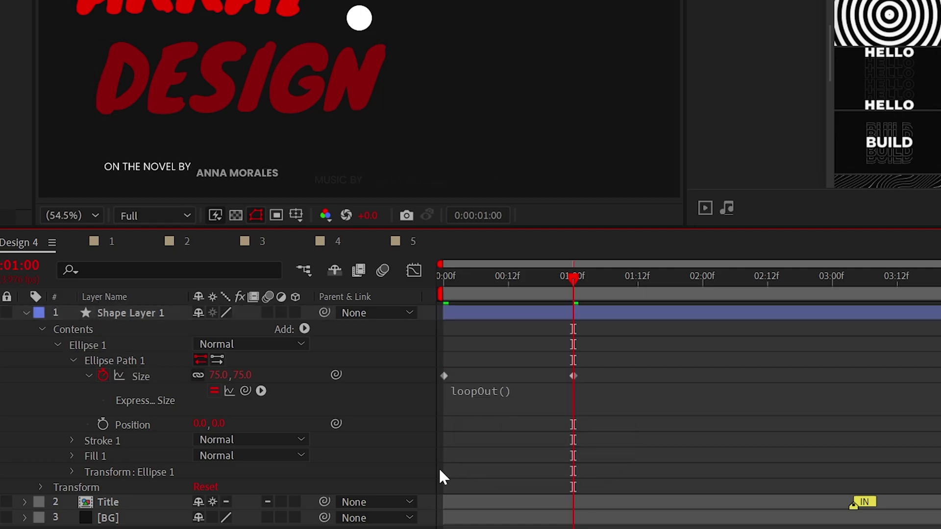
- Return to the first frame and move the circle layer's anchor point to the composition centre
key("Home")
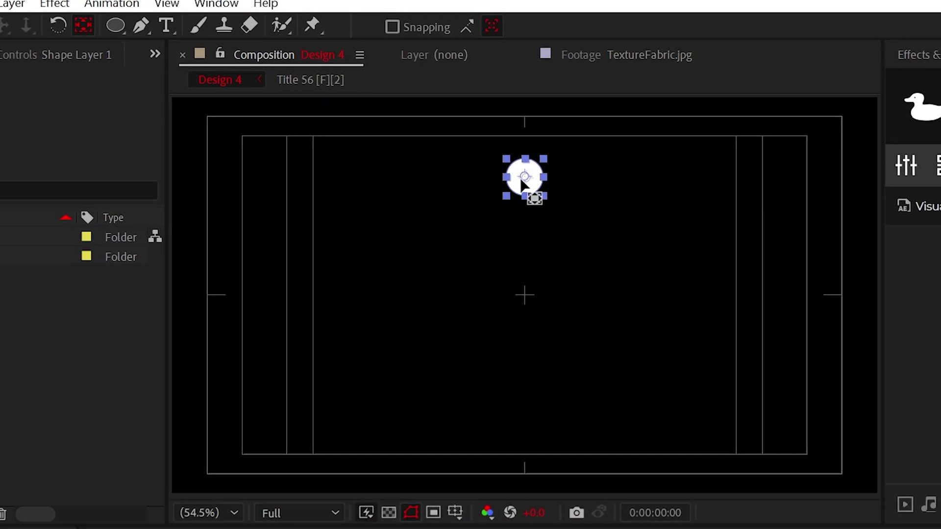
left_click_drag(552, 184, 562, 264)
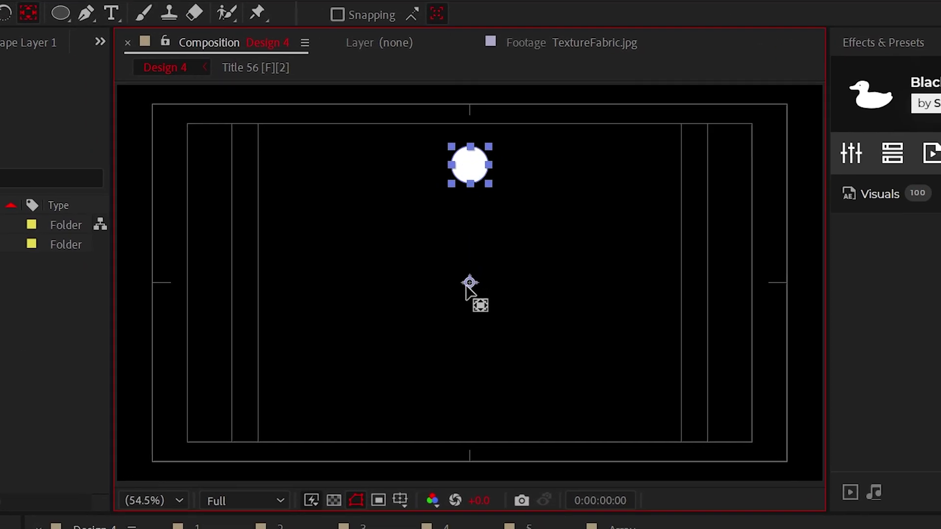
scroll(471, 284, "up", 7)
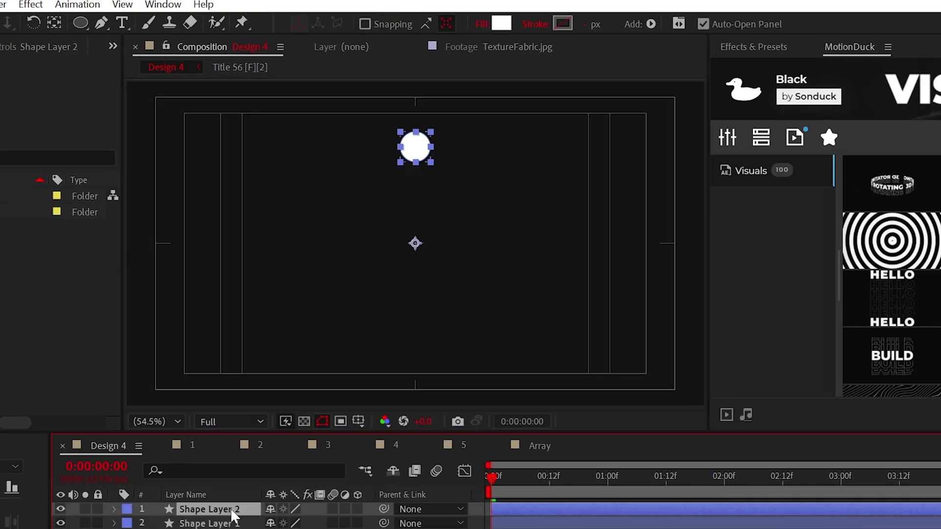
- Rotate the duplicated circle layer by 18°, and duplicate it again with another 18° of rotation added per copy
key("r")
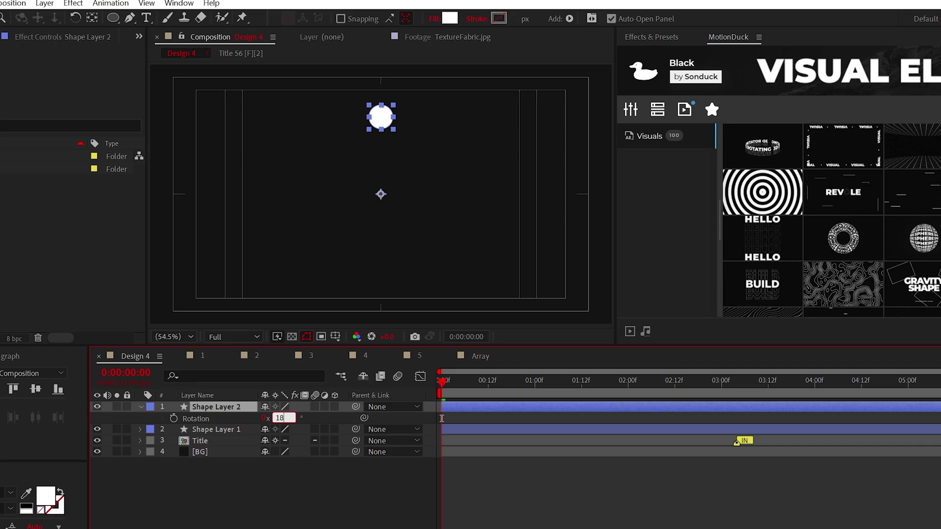
left_click(246, 506)
key("ctrl+d")
left_click(283, 419)
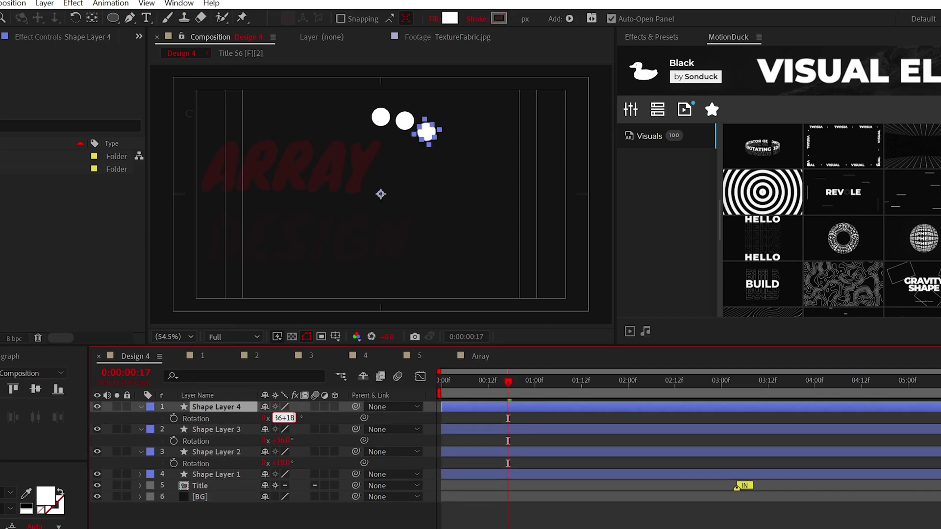
- Keep duplicating the circle layer with 18° more rotation each time until 20 circles form a full ring
key("ctrl+d")
key("r")
left_click(284, 418)
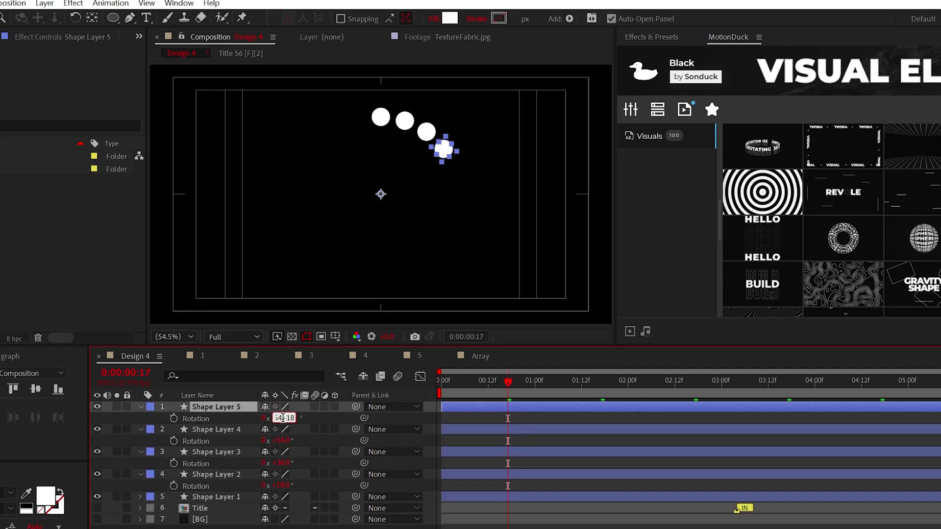
key("ctrl+d")
left_click(220, 408)
key("ctrl+d")
key("ctrl+d")
key("ctrl+d")
key("ctrl+d")
key("ctrl+d")
key("ctrl+d")
key("ctrl+d")
key("ctrl+d")
key("ctrl+d")
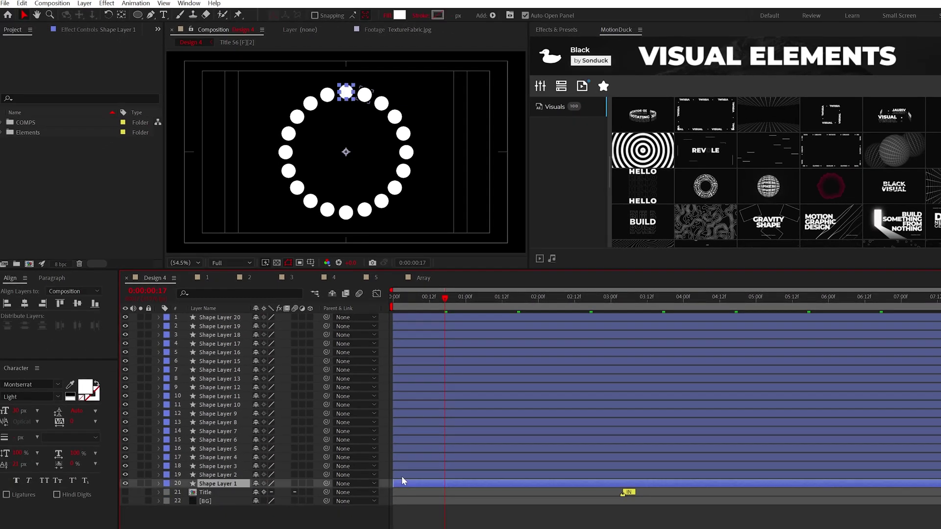
- Stagger the start times of the lower circle layers by two frames each, from Shape Layer 2 upward
left_click(402, 476)
left_click(402, 318, "shift")
left_click_drag(399, 476, 414, 466)
left_click(406, 475, "ctrl")
left_click(414, 466, "ctrl")
left_click_drag(416, 456, 422, 455)
left_click(422, 457, "ctrl")
left_click(431, 440, "ctrl")
key("alt+Page_Down")
left_click(436, 431, "ctrl")
key("alt+Page_Down")
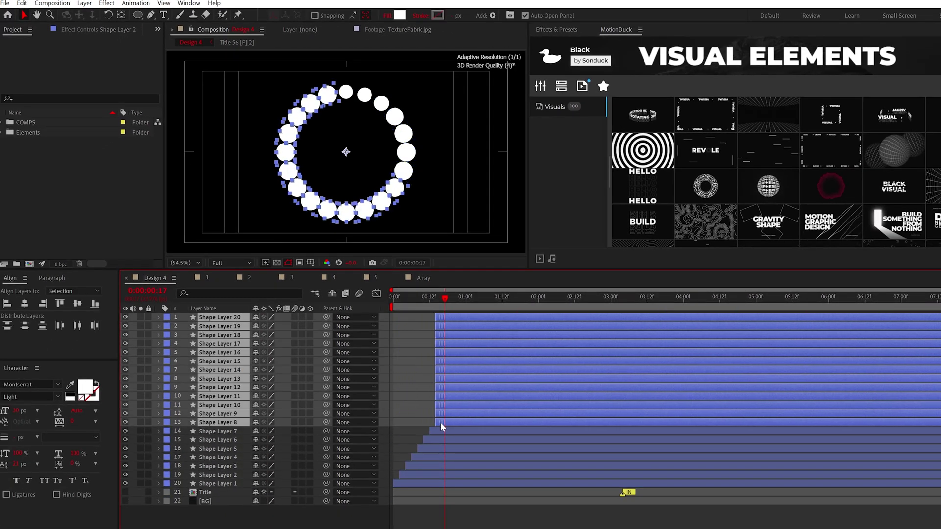
- Continue the two-frame stagger through the remaining circle layers up to Shape Layer 20
left_click(458, 405, "ctrl")
key("alt+Page_Down")
left_click(470, 396, "ctrl")
key("alt+Page_Down")
left_click(480, 388, "ctrl")
key("alt+Page_Down")
left_click(492, 378, "ctrl")
key("alt+Page_Down")
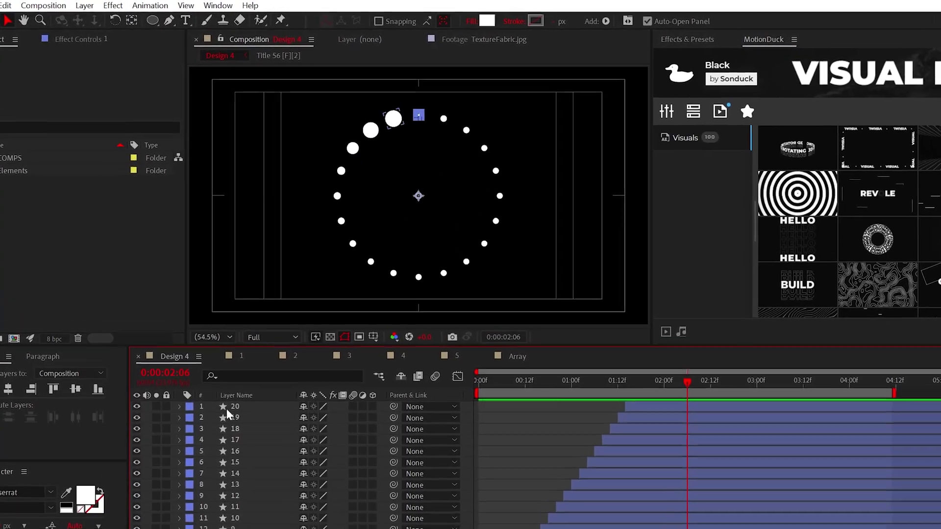
- Pre-compose all 20 circle layers into a composition named Array
key("ctrl+a")
left_click(85, 6)
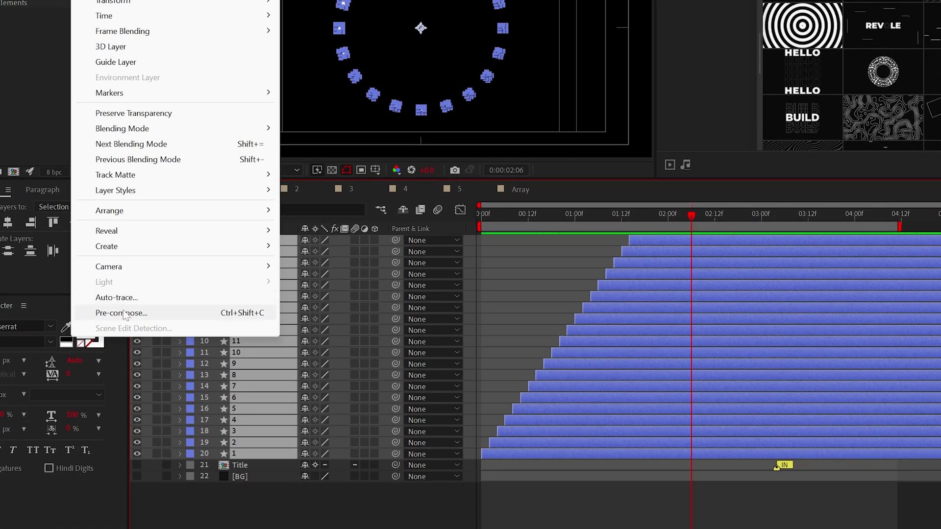
left_click(124, 314)
key("Return")
- Add the expression time*20 to the Array layer's Rotation
left_click(181, 241)
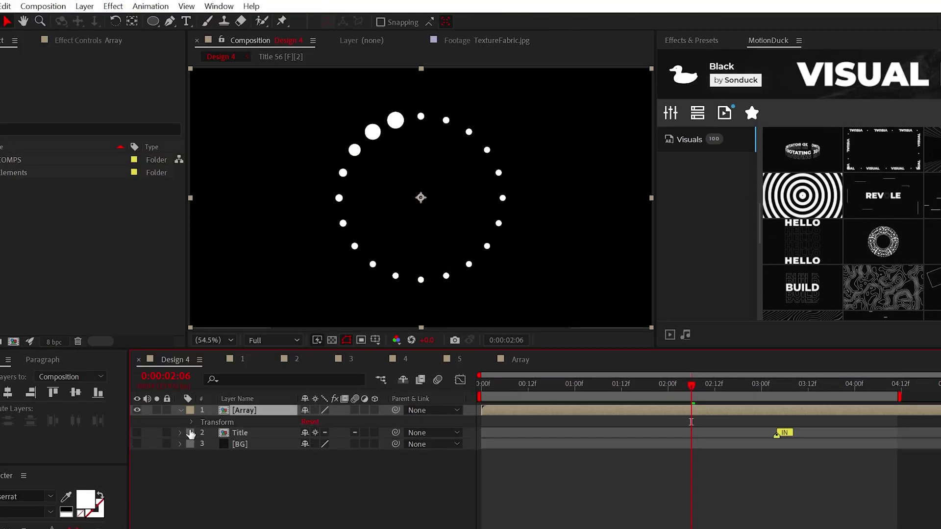
left_click(191, 422)
left_click(214, 466, "alt")
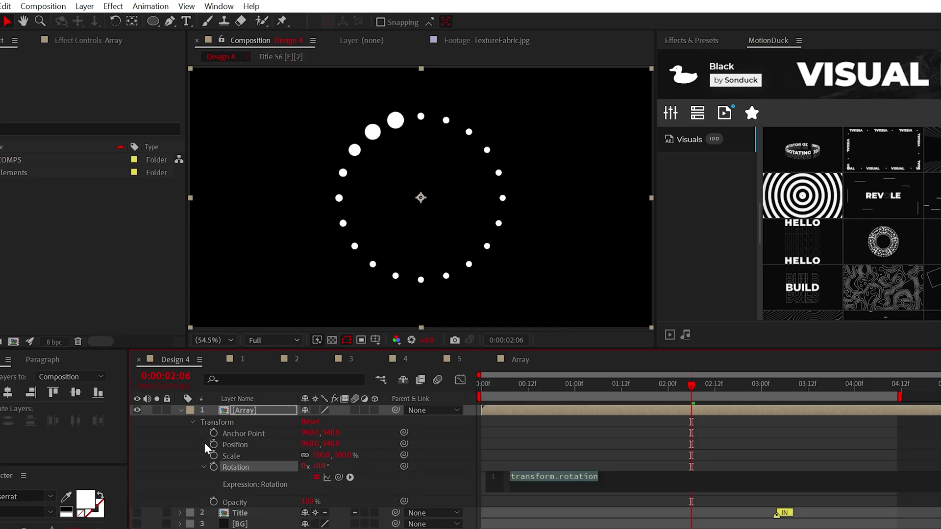
type("time*20")
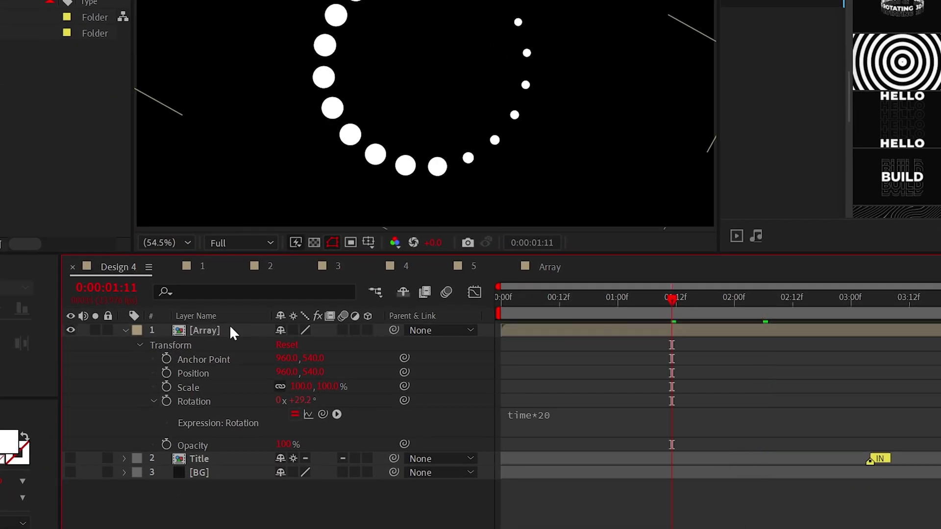
- Duplicate the Array layer as a scaled-down inner ring and open the copy's rotation expression for editing
left_click(194, 331)
key("ctrl+d")
key("s")
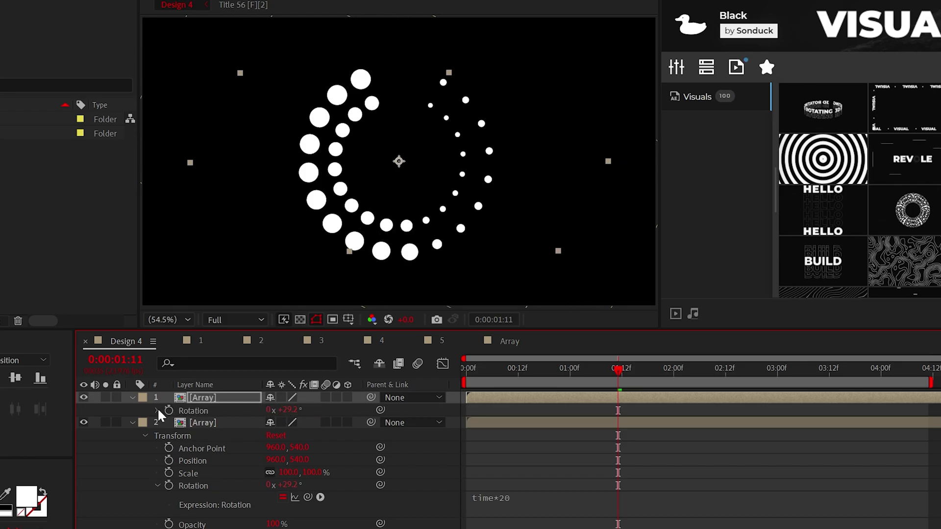
left_click(157, 411)
left_click(508, 426)
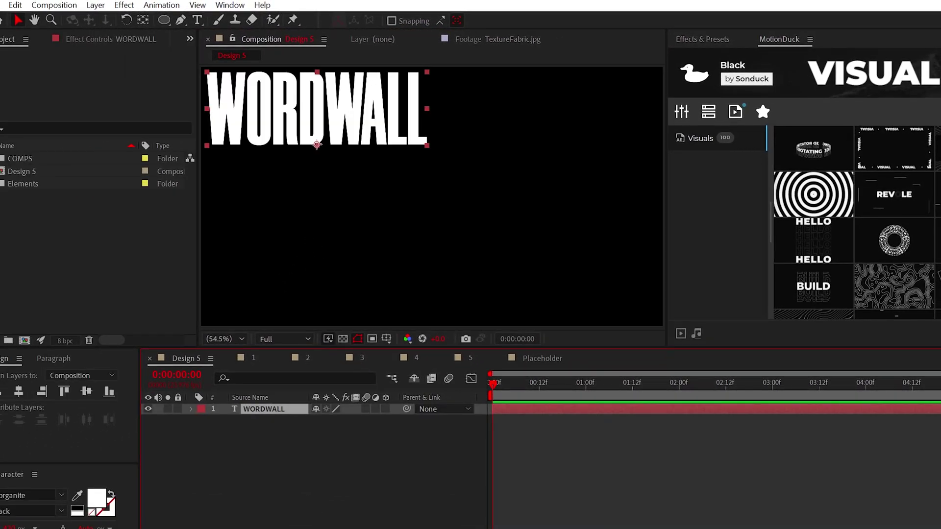
- Create a black 1920 × 1080 px solid as the background behind the WORDWALL text
right_click(230, 431)
mouse_move(263, 439)
left_click(431, 458)
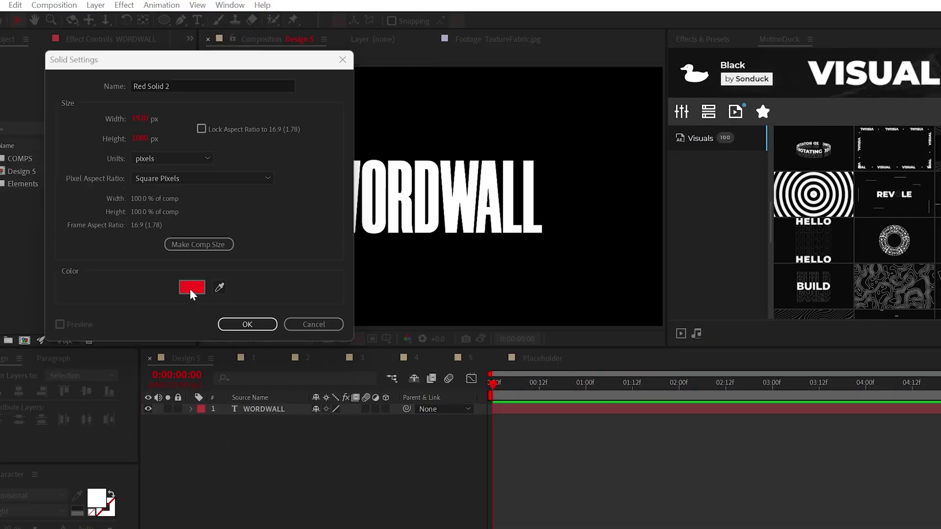
left_click(248, 326)
- Crop the composition to a region of interest of about 945 × 339 px drawn around the WORDWALL text
left_click(372, 339)
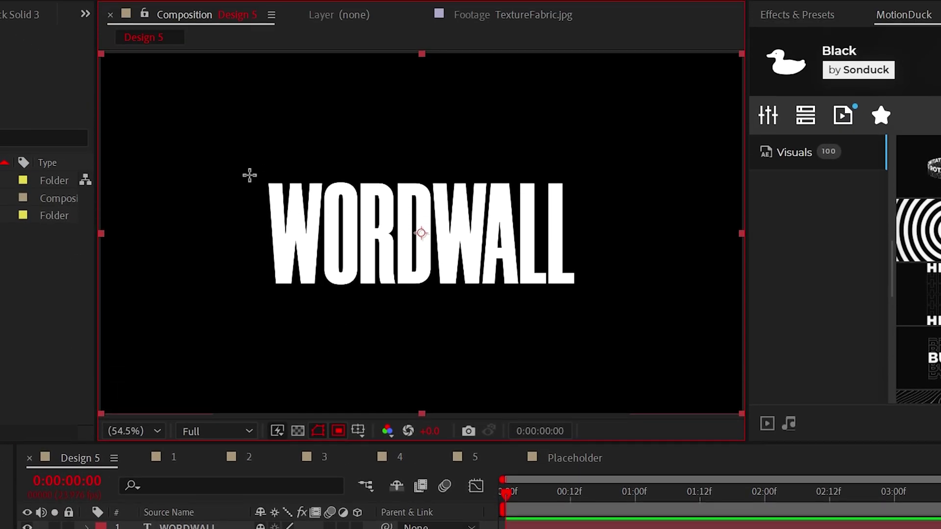
left_click_drag(249, 175, 584, 294)
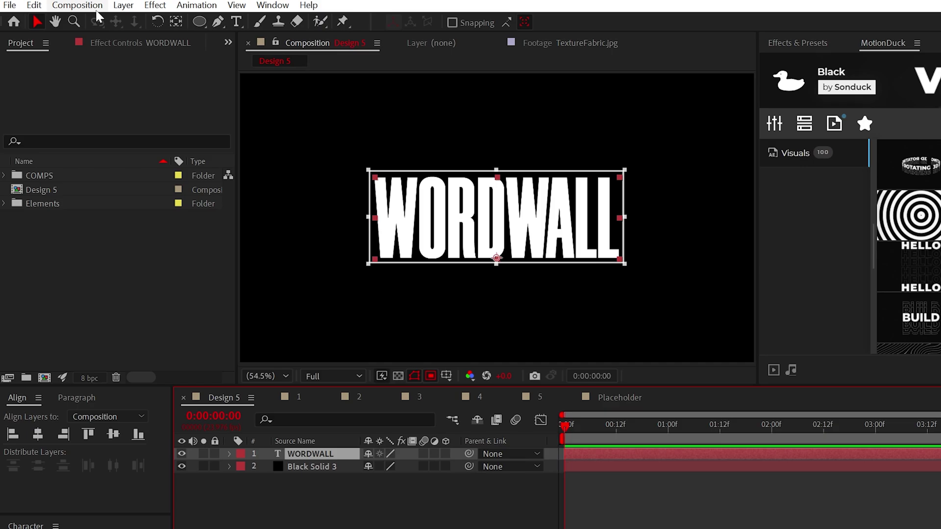
left_click(77, 4)
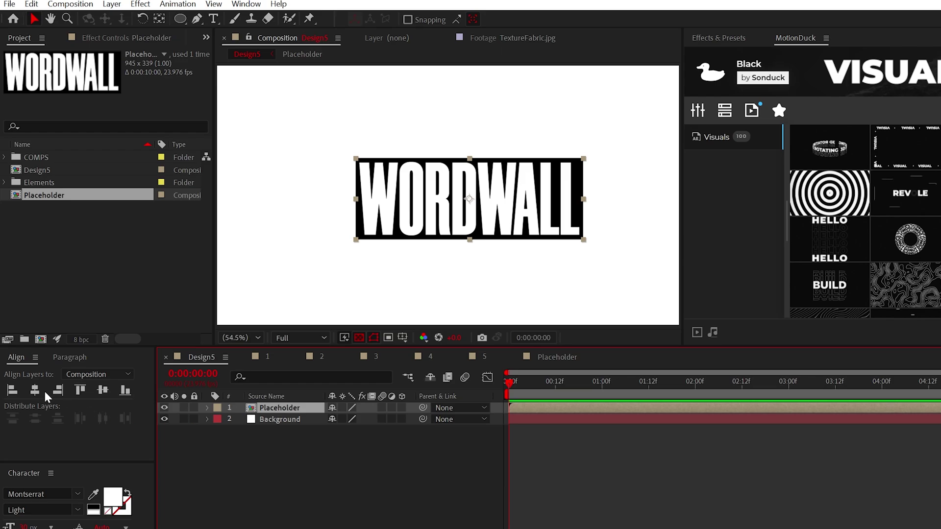
- Centre the Placeholder layer horizontally in the composition and apply the CC Page Turn effect to it
left_click(35, 390)
left_click(147, 5)
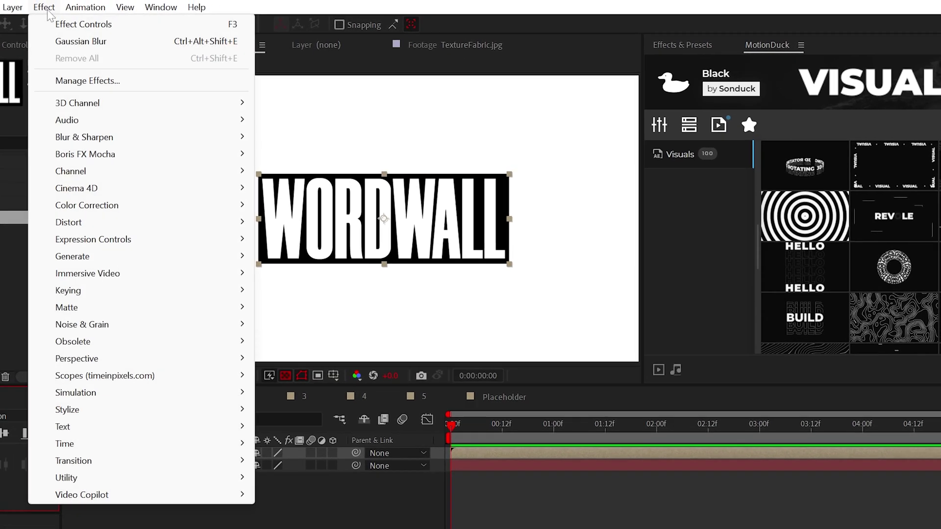
mouse_move(239, 198)
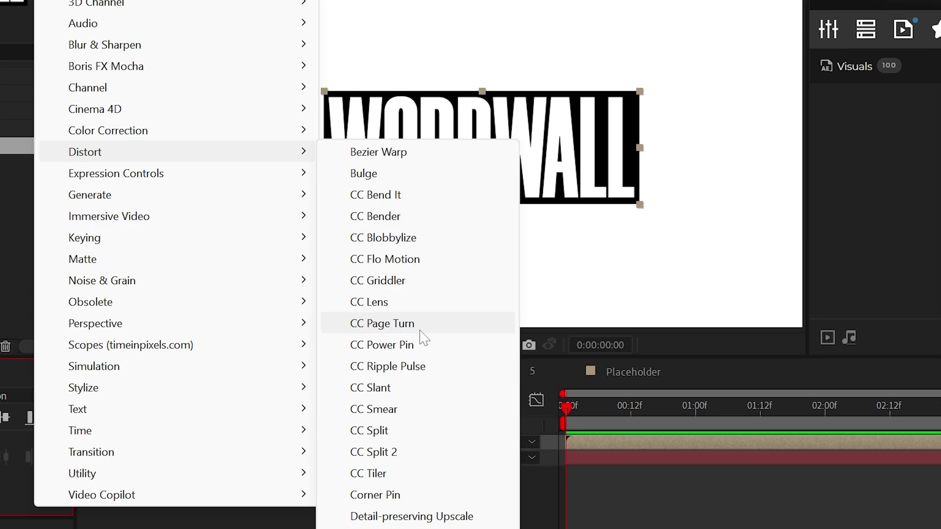
left_click(421, 328)
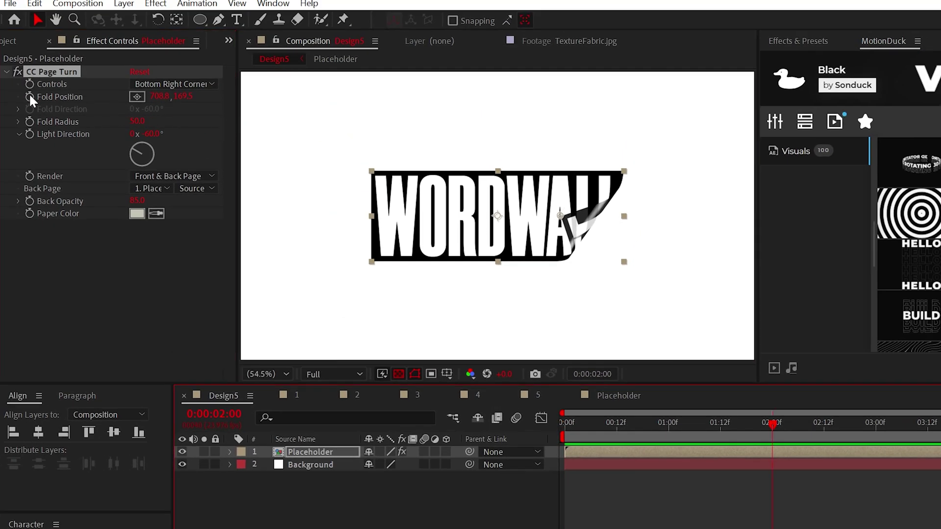
- Keyframe the Fold Position at 2 seconds with the fold point just beyond the Placeholder's lower-right corner, and preview the animation
left_click_drag(562, 219, 620, 285)
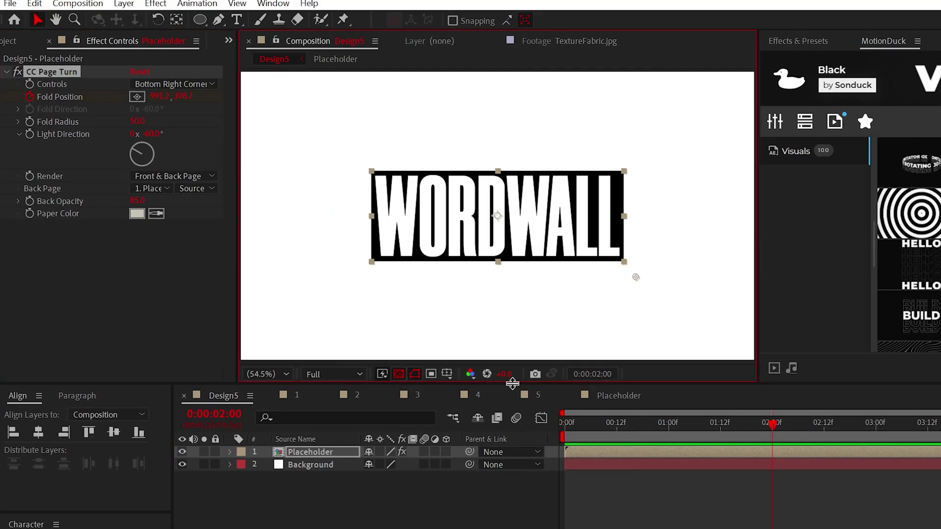
key("space")
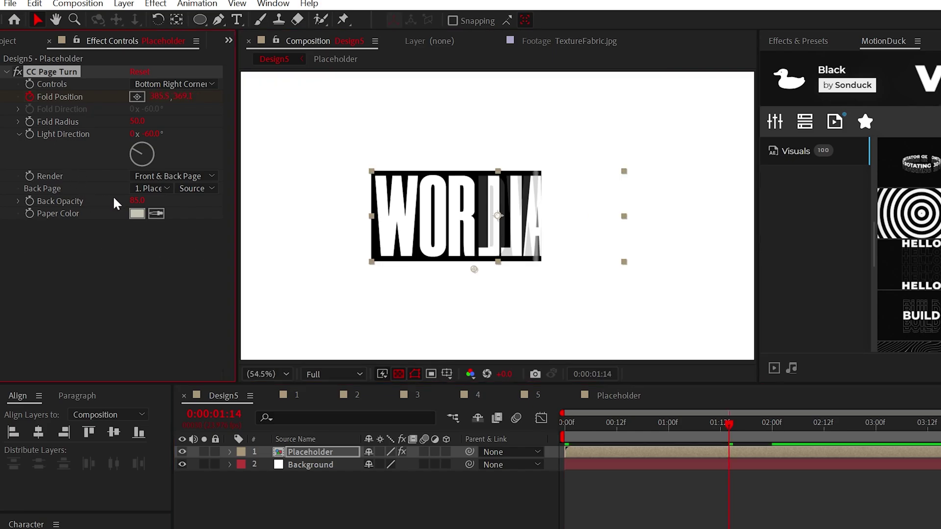
- Set CC Page Turn's Back Page to None, Paper Color to black and Back Opacity to 100, and preview the page turn
left_click(150, 190)
left_click(167, 206)
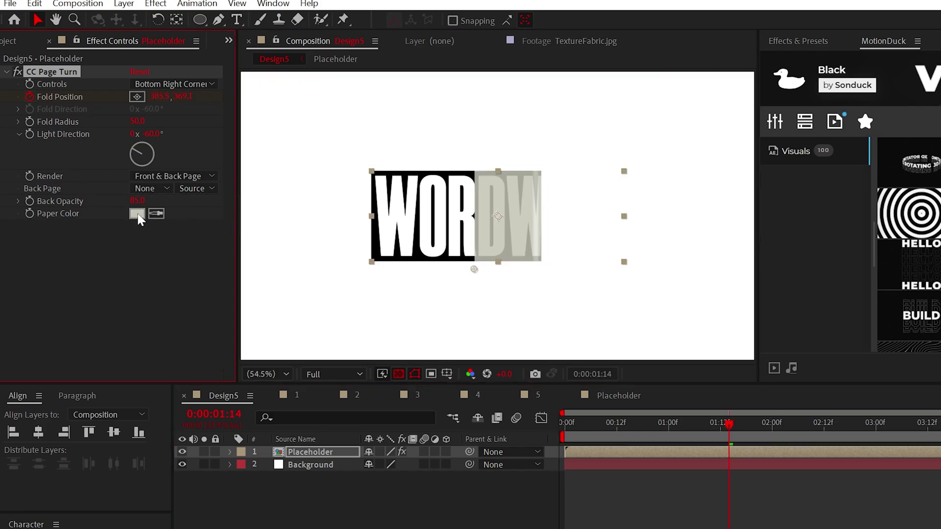
left_click(138, 214)
left_click(48, 341)
left_click(362, 159)
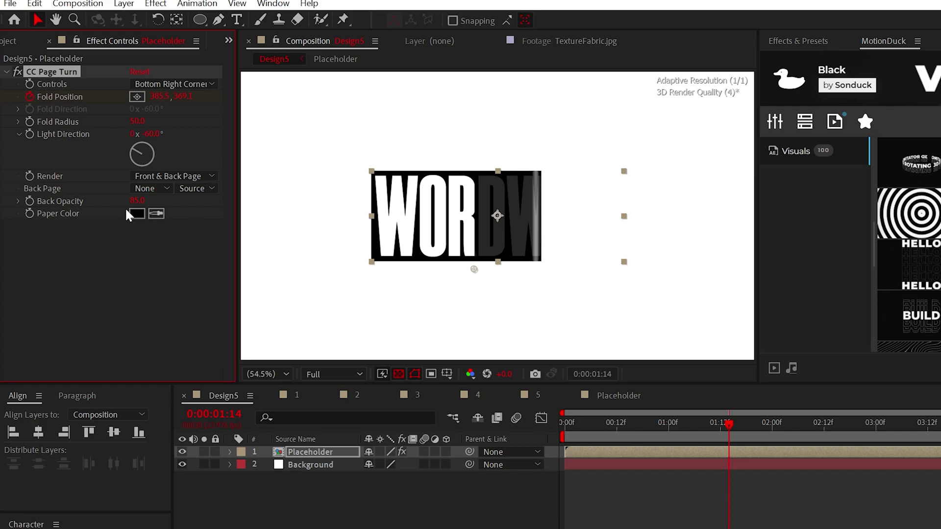
key("space")
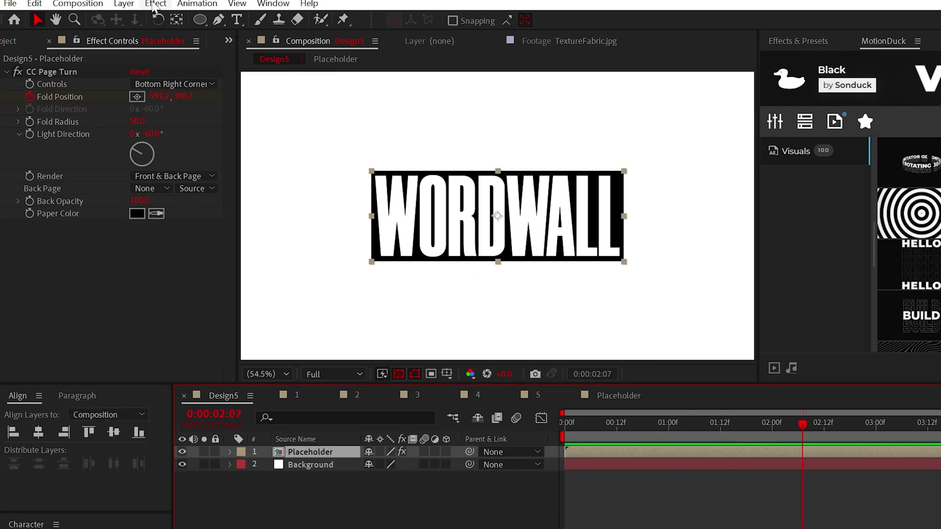
- Apply a Drop Shadow to the Placeholder layer with Distance 16 and Softness 24, and duplicate the effect for a second shadow
left_click(156, 4)
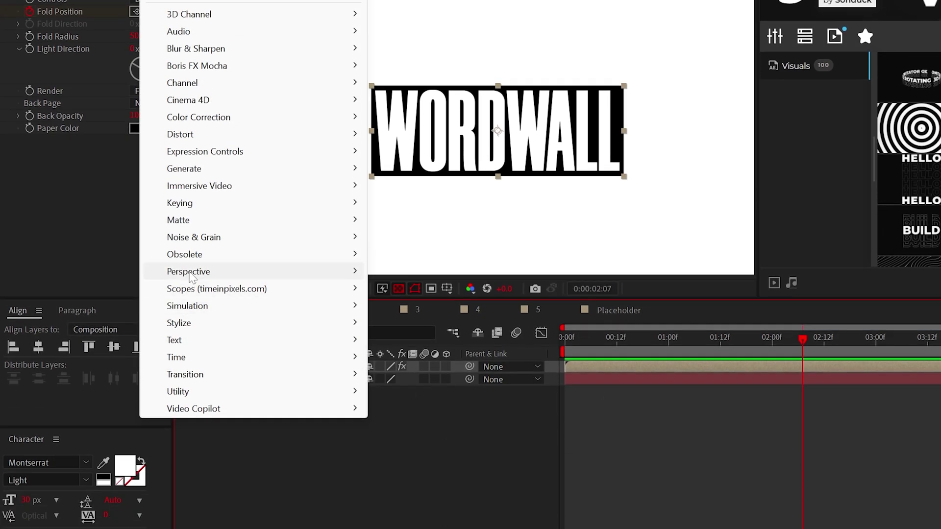
mouse_move(192, 357)
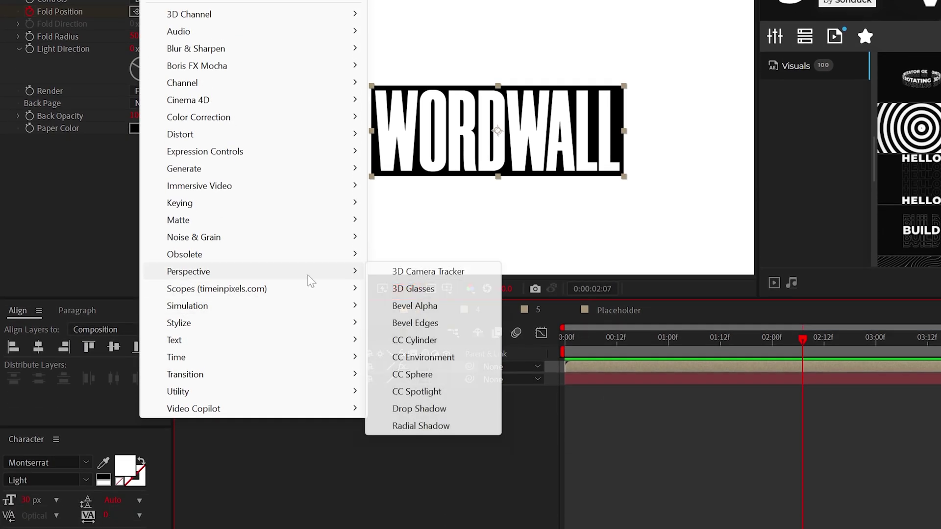
left_click(407, 486)
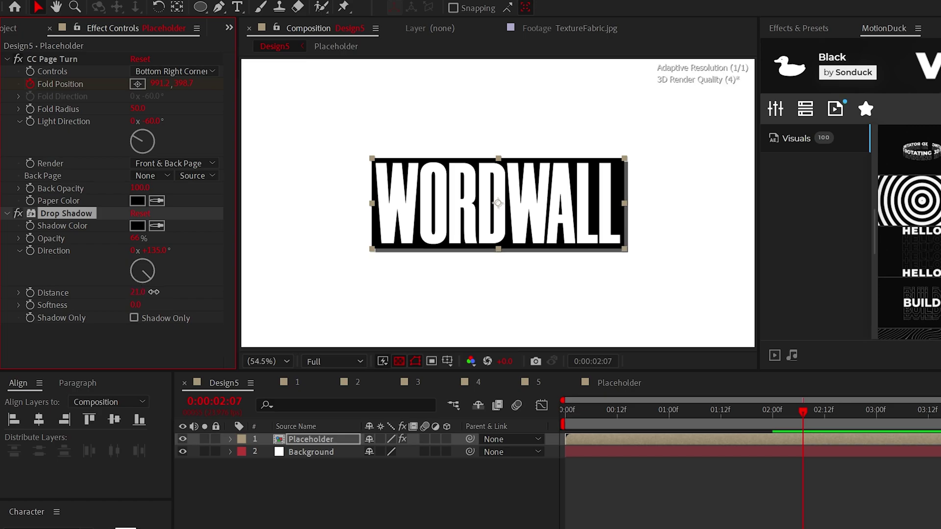
left_click_drag(152, 308, 164, 308)
key("ctrl+d")
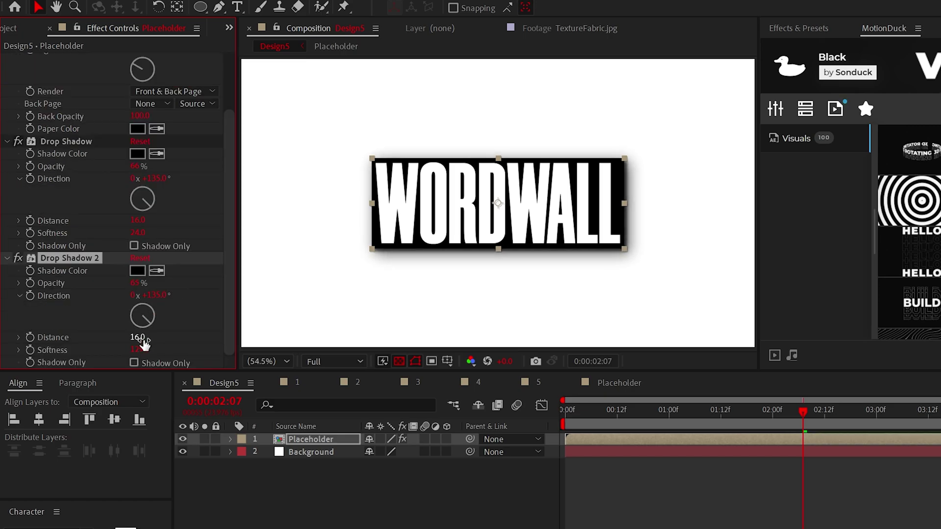
- Duplicate the Placeholder layer, place the copy below centre rotated -30°, and put another copy in the composition's upper-left area
key("ctrl+d")
left_click_drag(499, 203, 479, 262)
key("r")
left_click_drag(386, 452, 371, 452)
key("ctrl+d")
left_click_drag(479, 263, 360, 150)
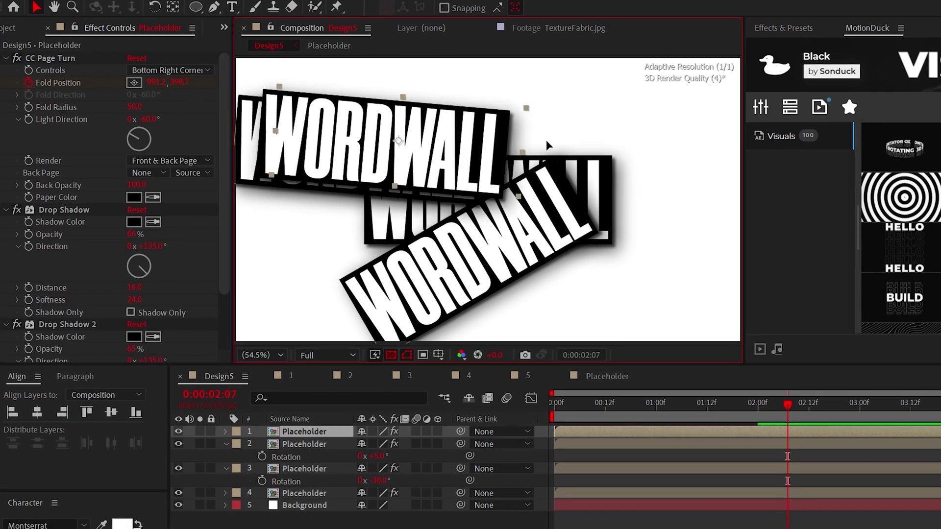
- Cover the rest of the composition with more Placeholder duplicates at varied angles, and bring the straight centre card to the front
key("ctrl+d")
left_click_drag(700, 206, 289, 265)
key("ctrl+d")
key("ctrl+d")
left_click_drag(355, 433, 346, 426)
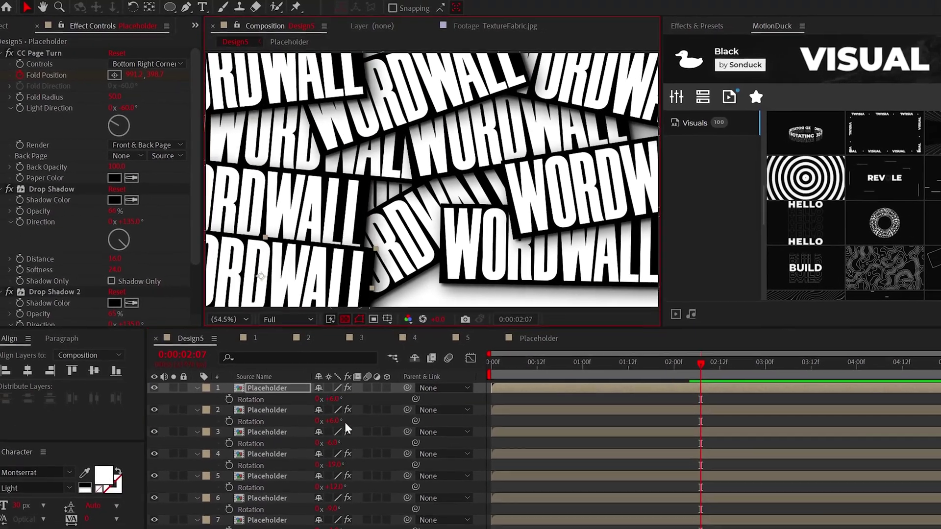
key("ctrl+d")
left_click_drag(289, 265, 416, 284)
key("ctrl+shift+bracketright")
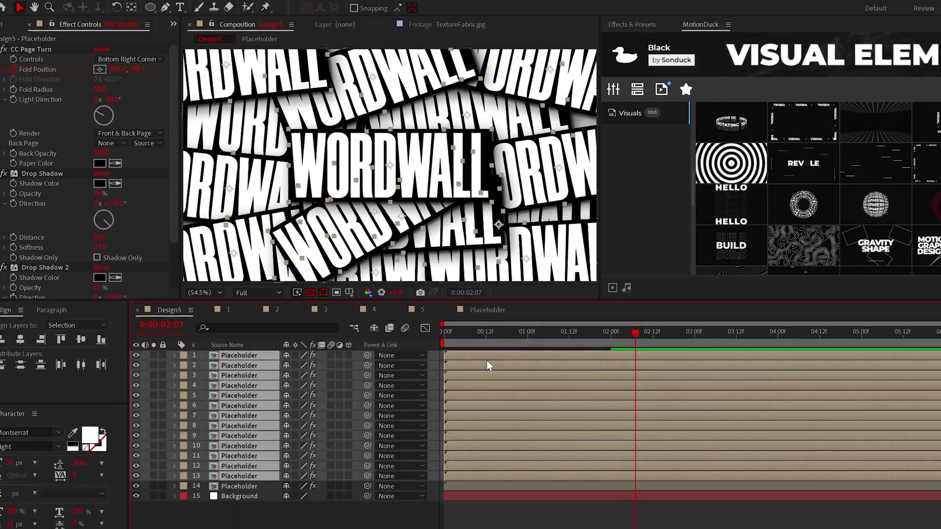
- Stagger the Placeholder layers in time so each starts about 4 frames after the one beneath it, up to 2 seconds
left_click_drag(470, 473, 488, 474)
left_click(488, 473, "ctrl")
left_click_drag(490, 463, 538, 434)
left_click(523, 443, "ctrl")
left_click_drag(563, 403, 575, 403)
left_click(601, 384, "ctrl")
left_click_drag(601, 376, 612, 377)
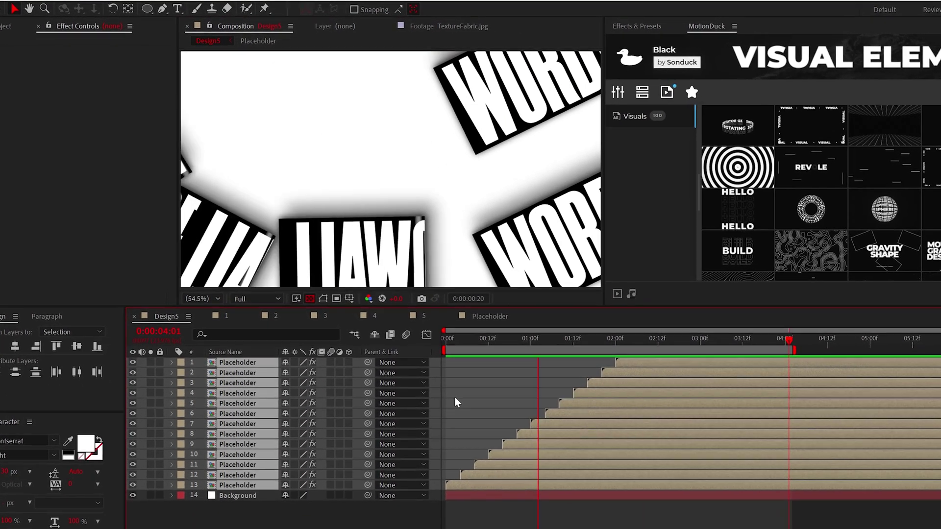